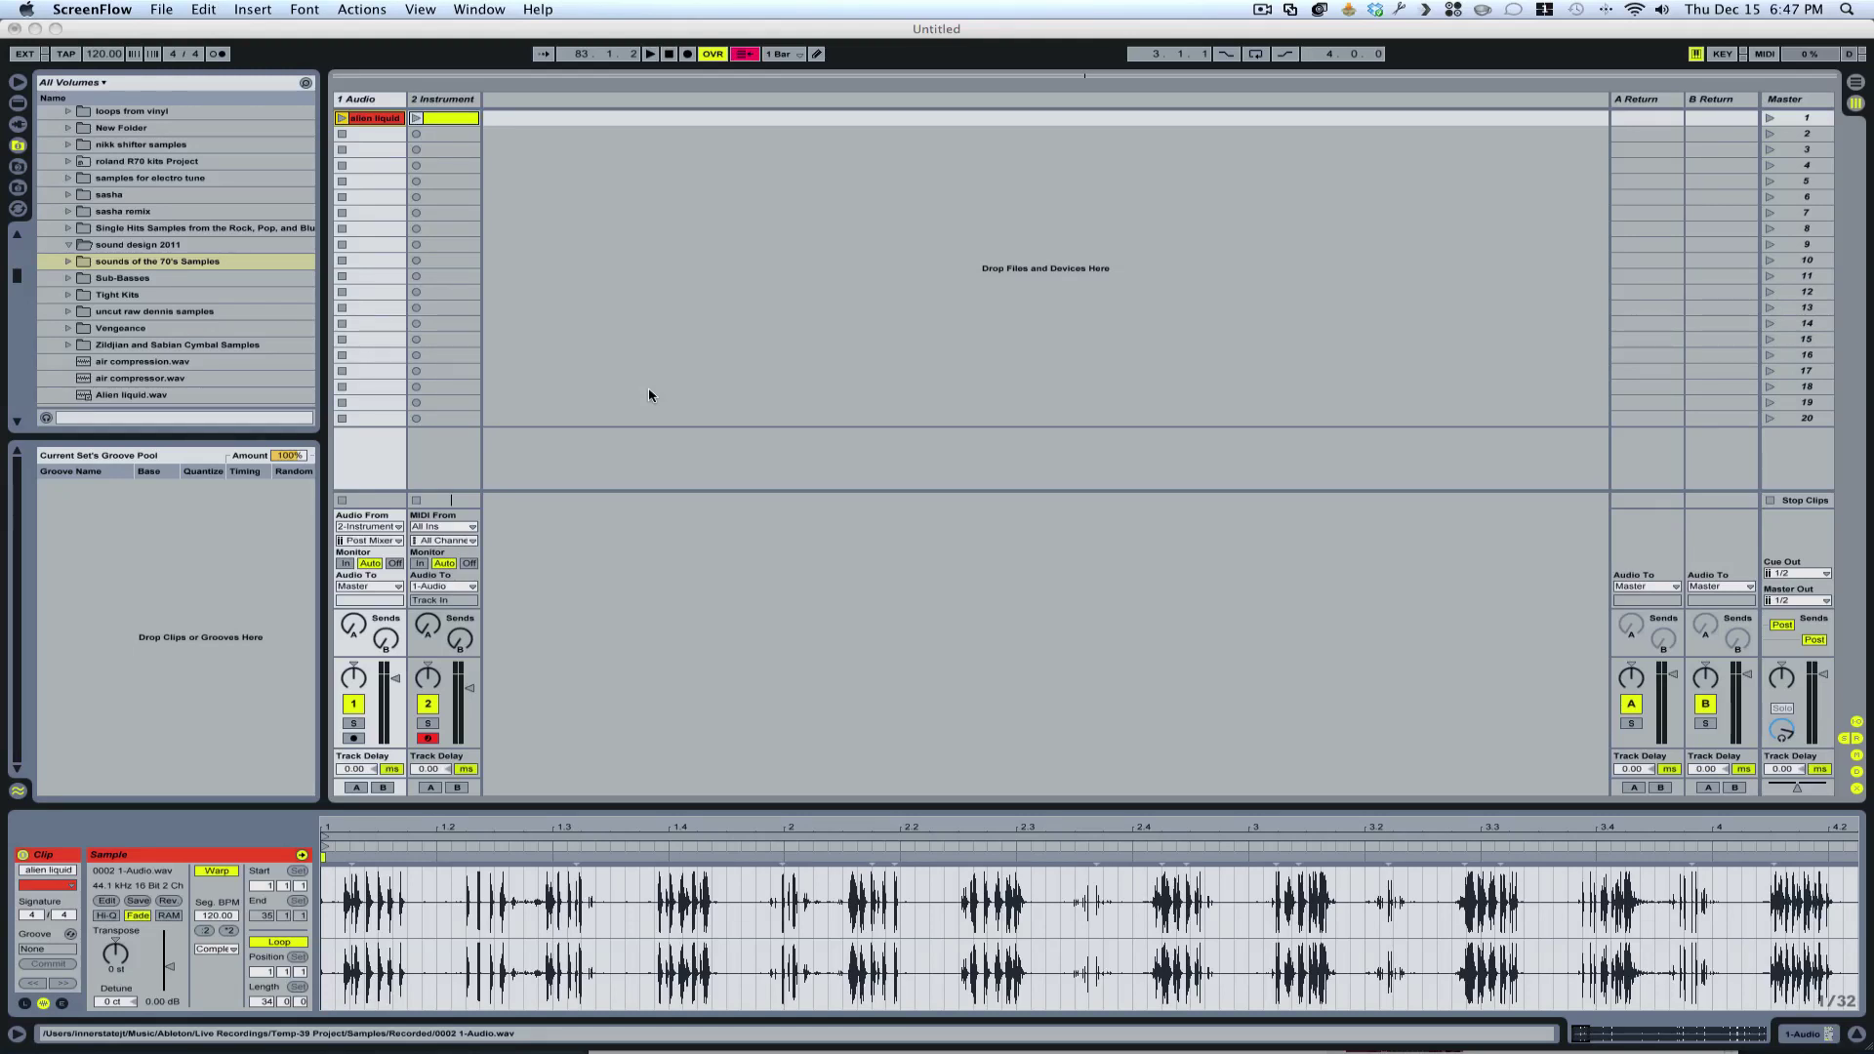
# Open and dismiss the alien liquid clip's context menu, then switch to Arrangement View
pyautogui.click(358, 278)
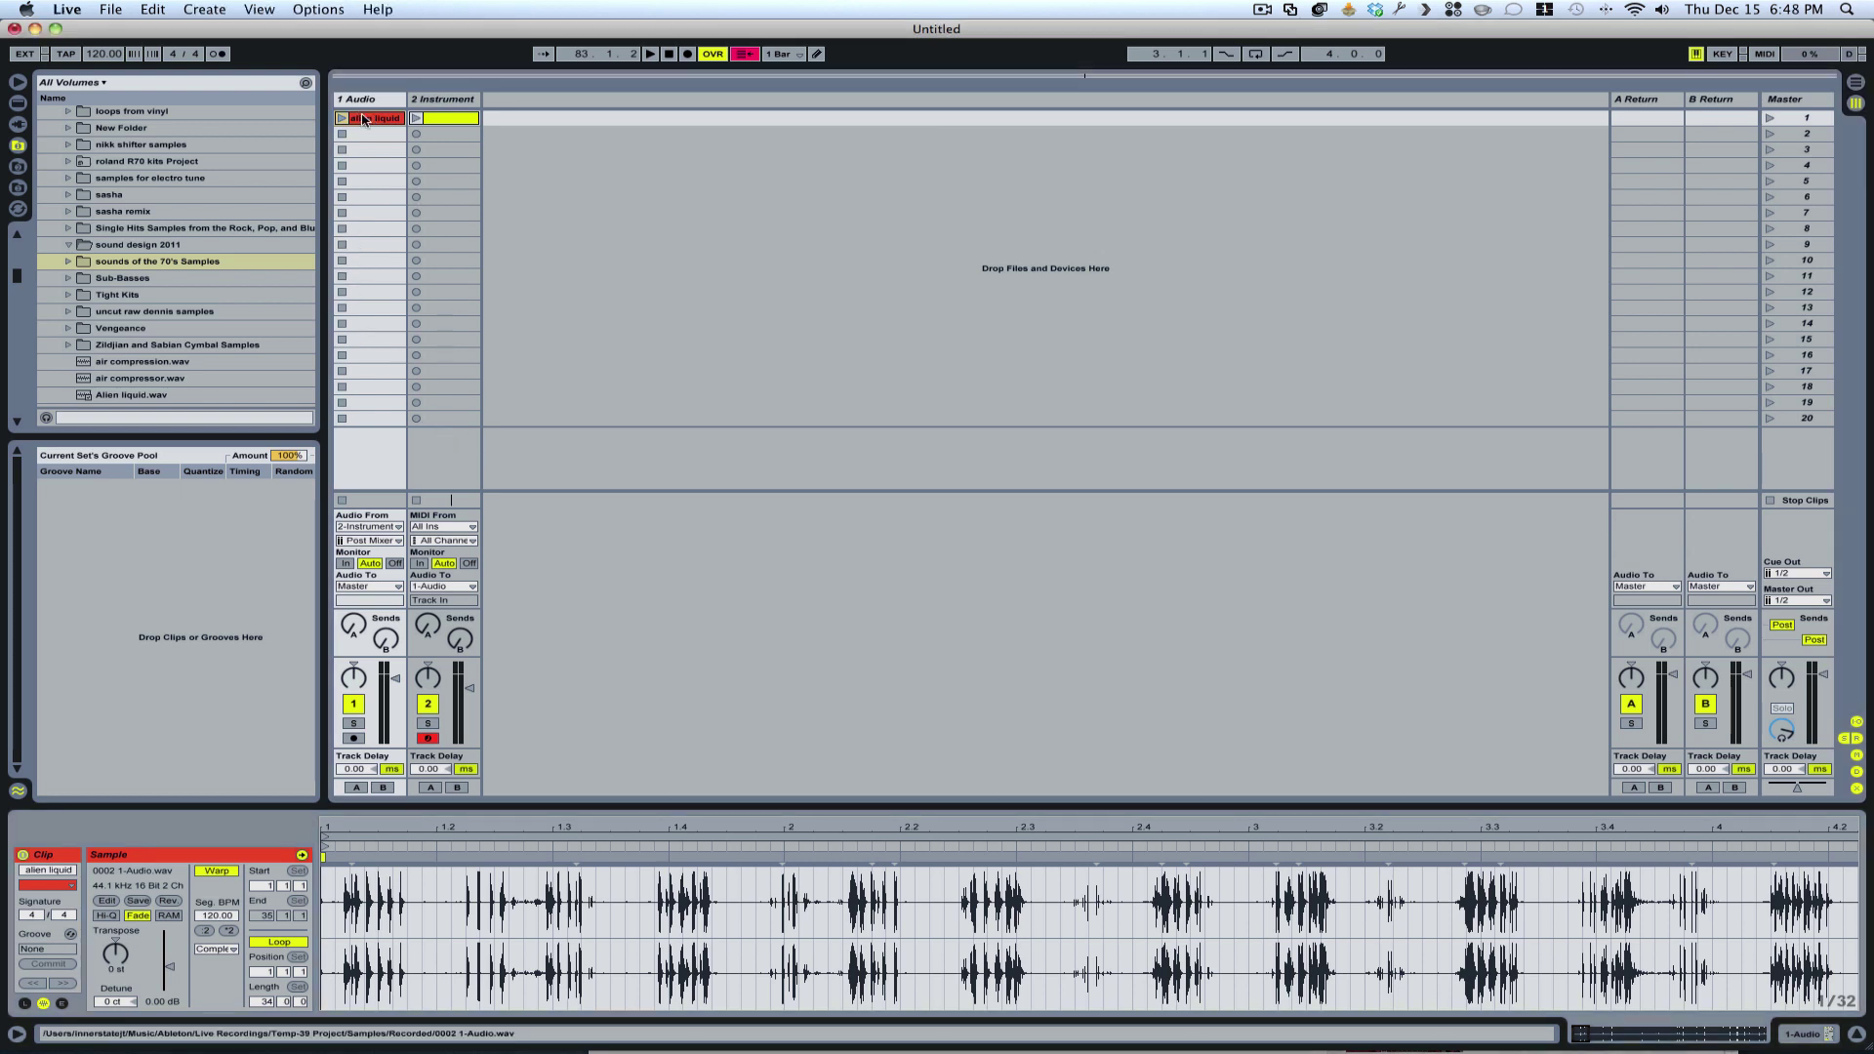
pyautogui.rightClick(370, 119)
pyautogui.click(399, 143)
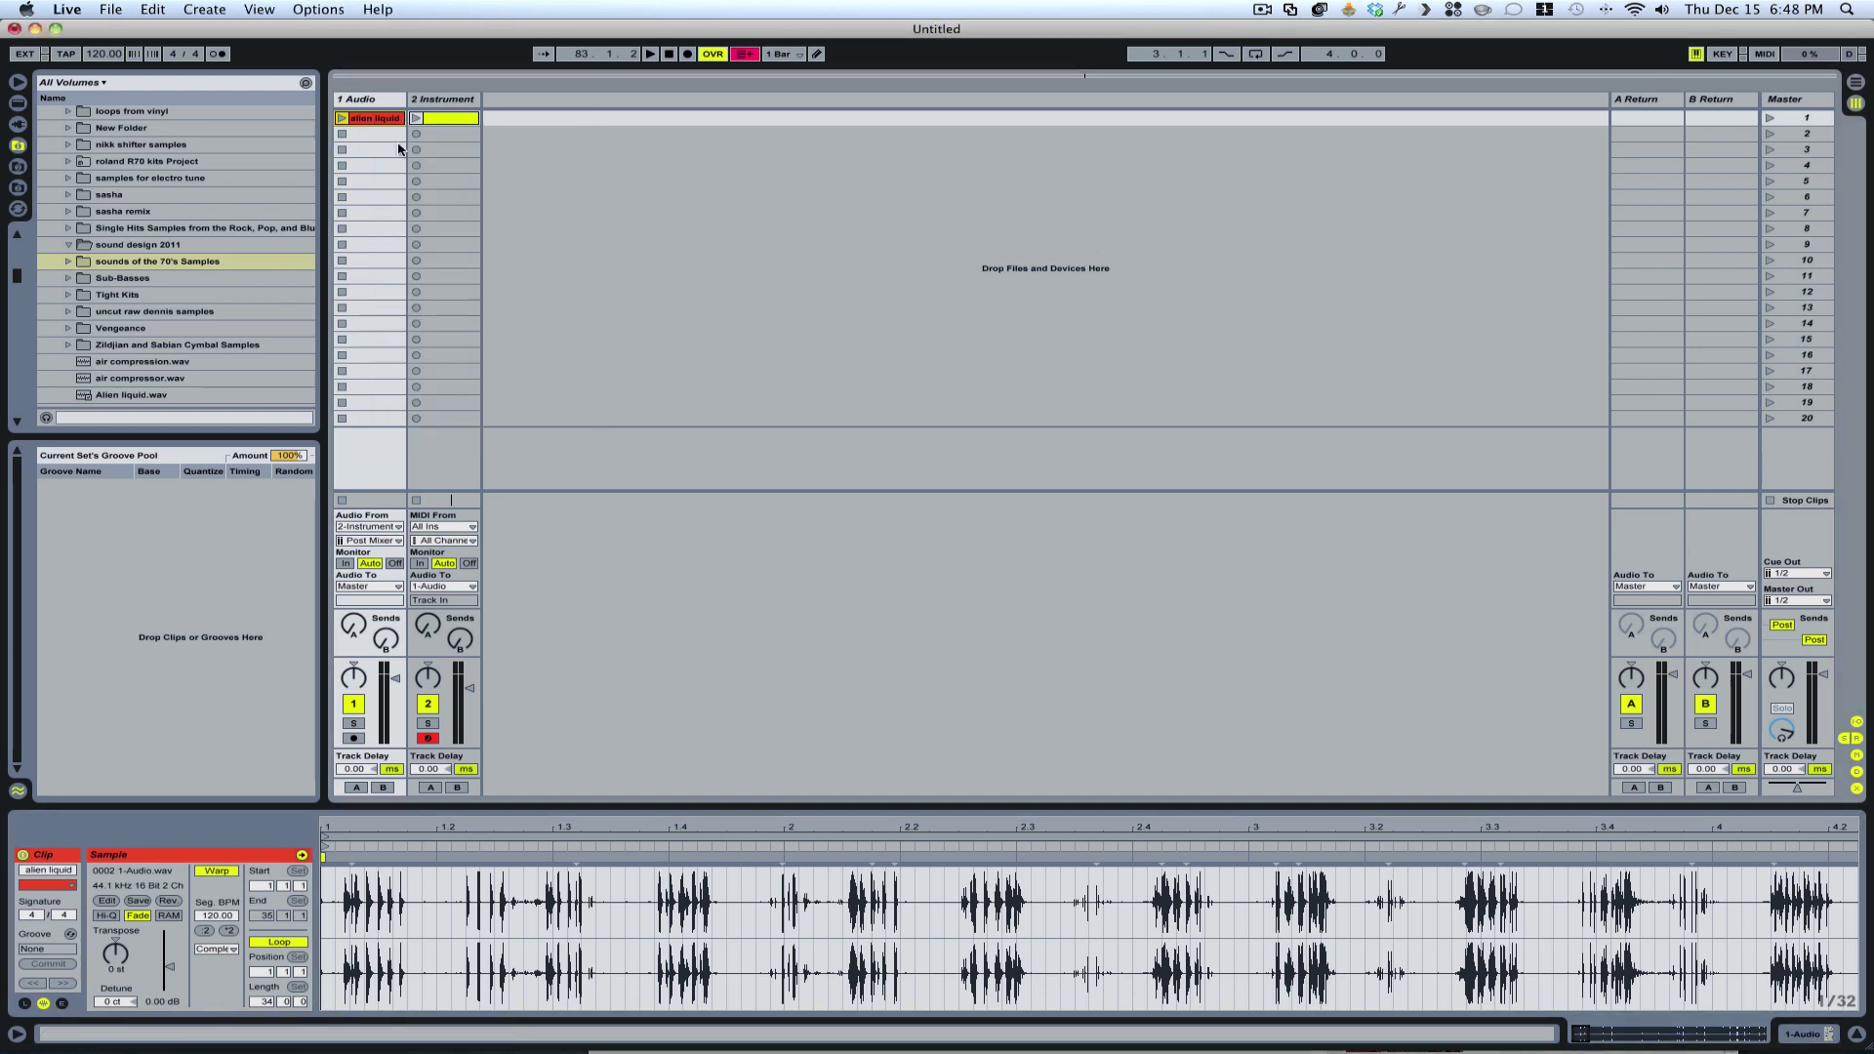
pyautogui.press('Tab')
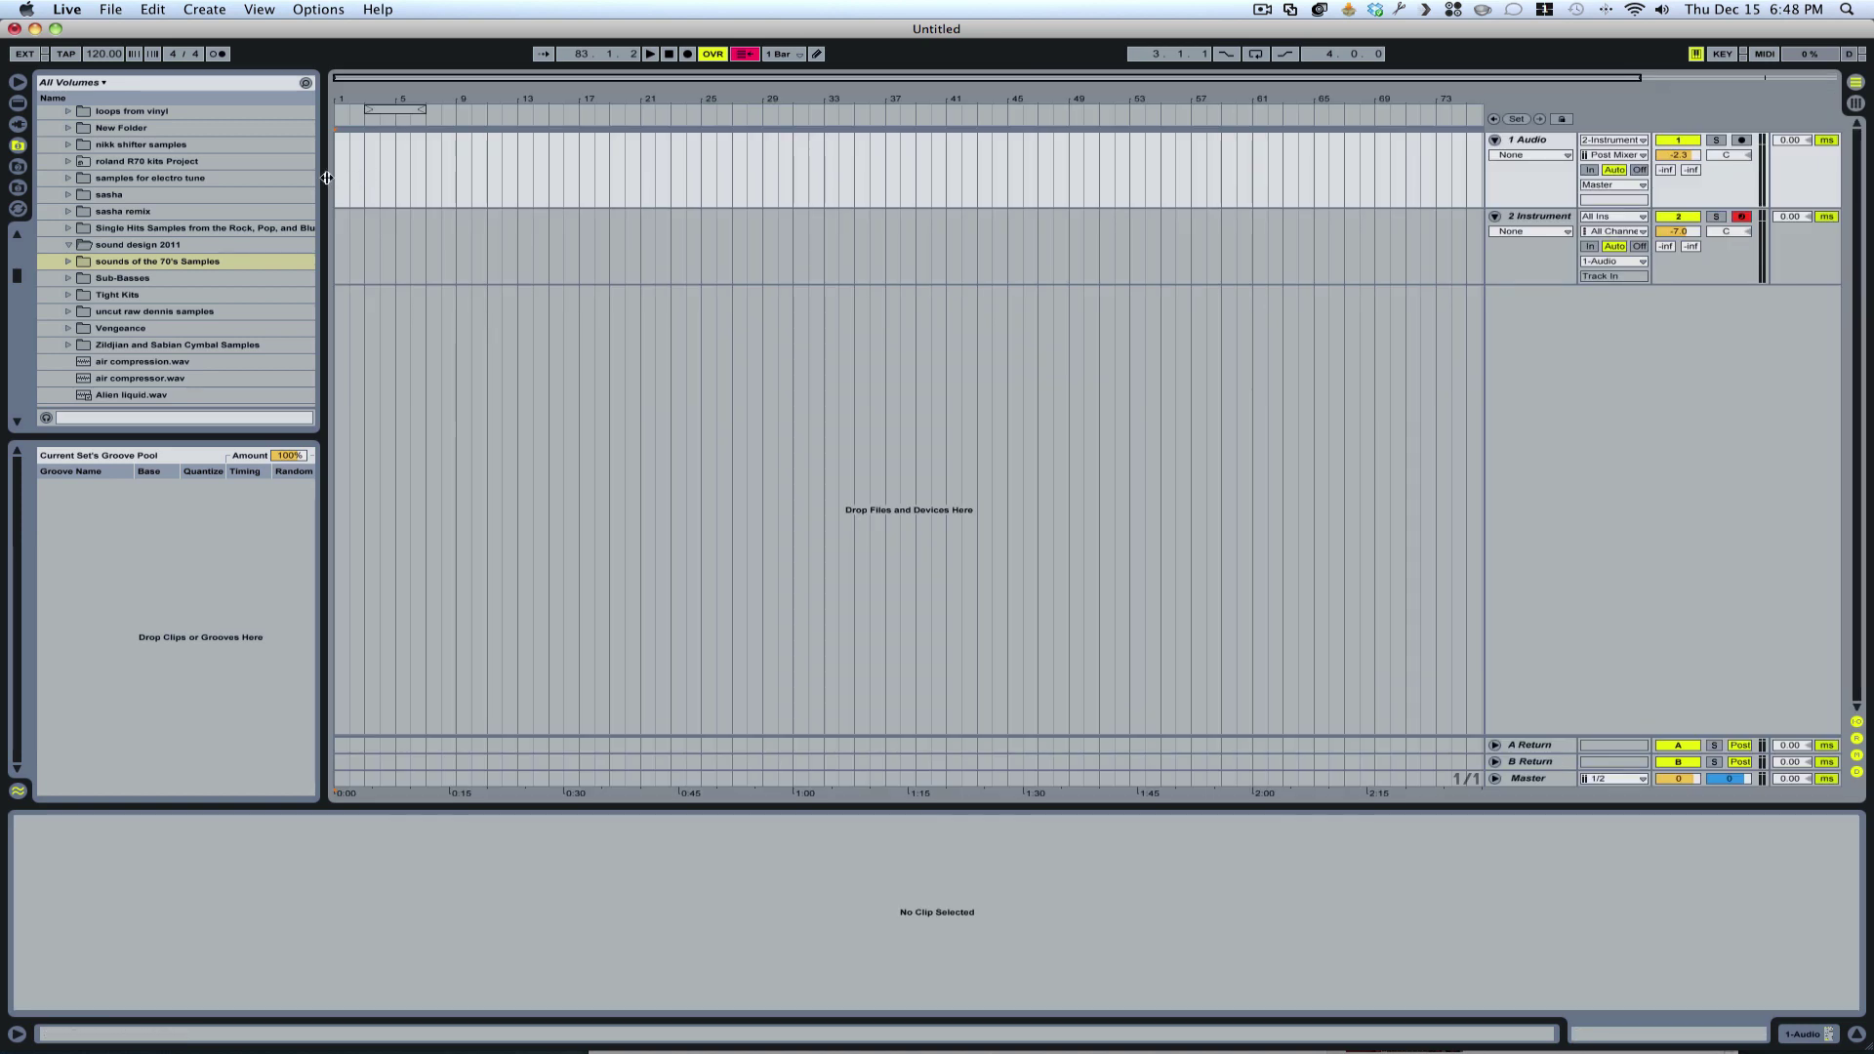
# Paste the alien liquid clip into the arrangement, select bar 1 to its end, and check File's export option
pyautogui.hotkey('ctrl', 'v')
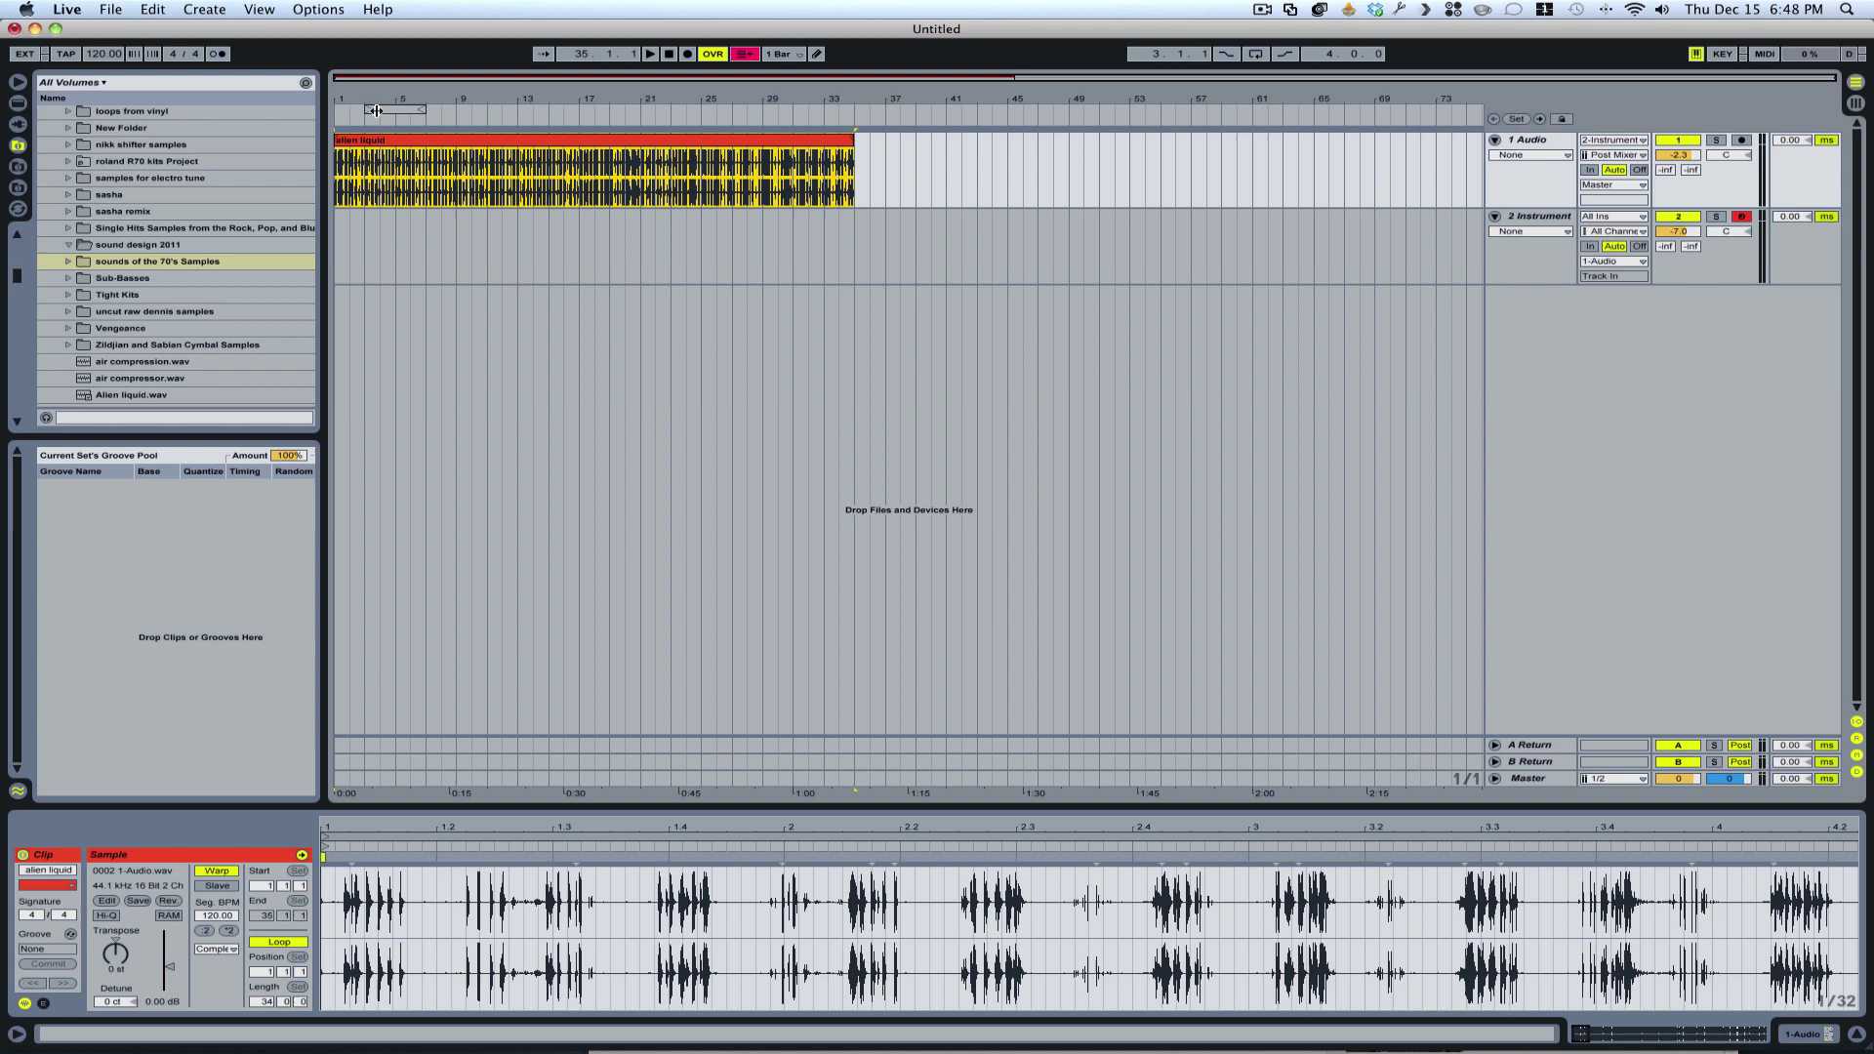
pyautogui.moveTo(369, 220); pyautogui.dragTo(426, 249)
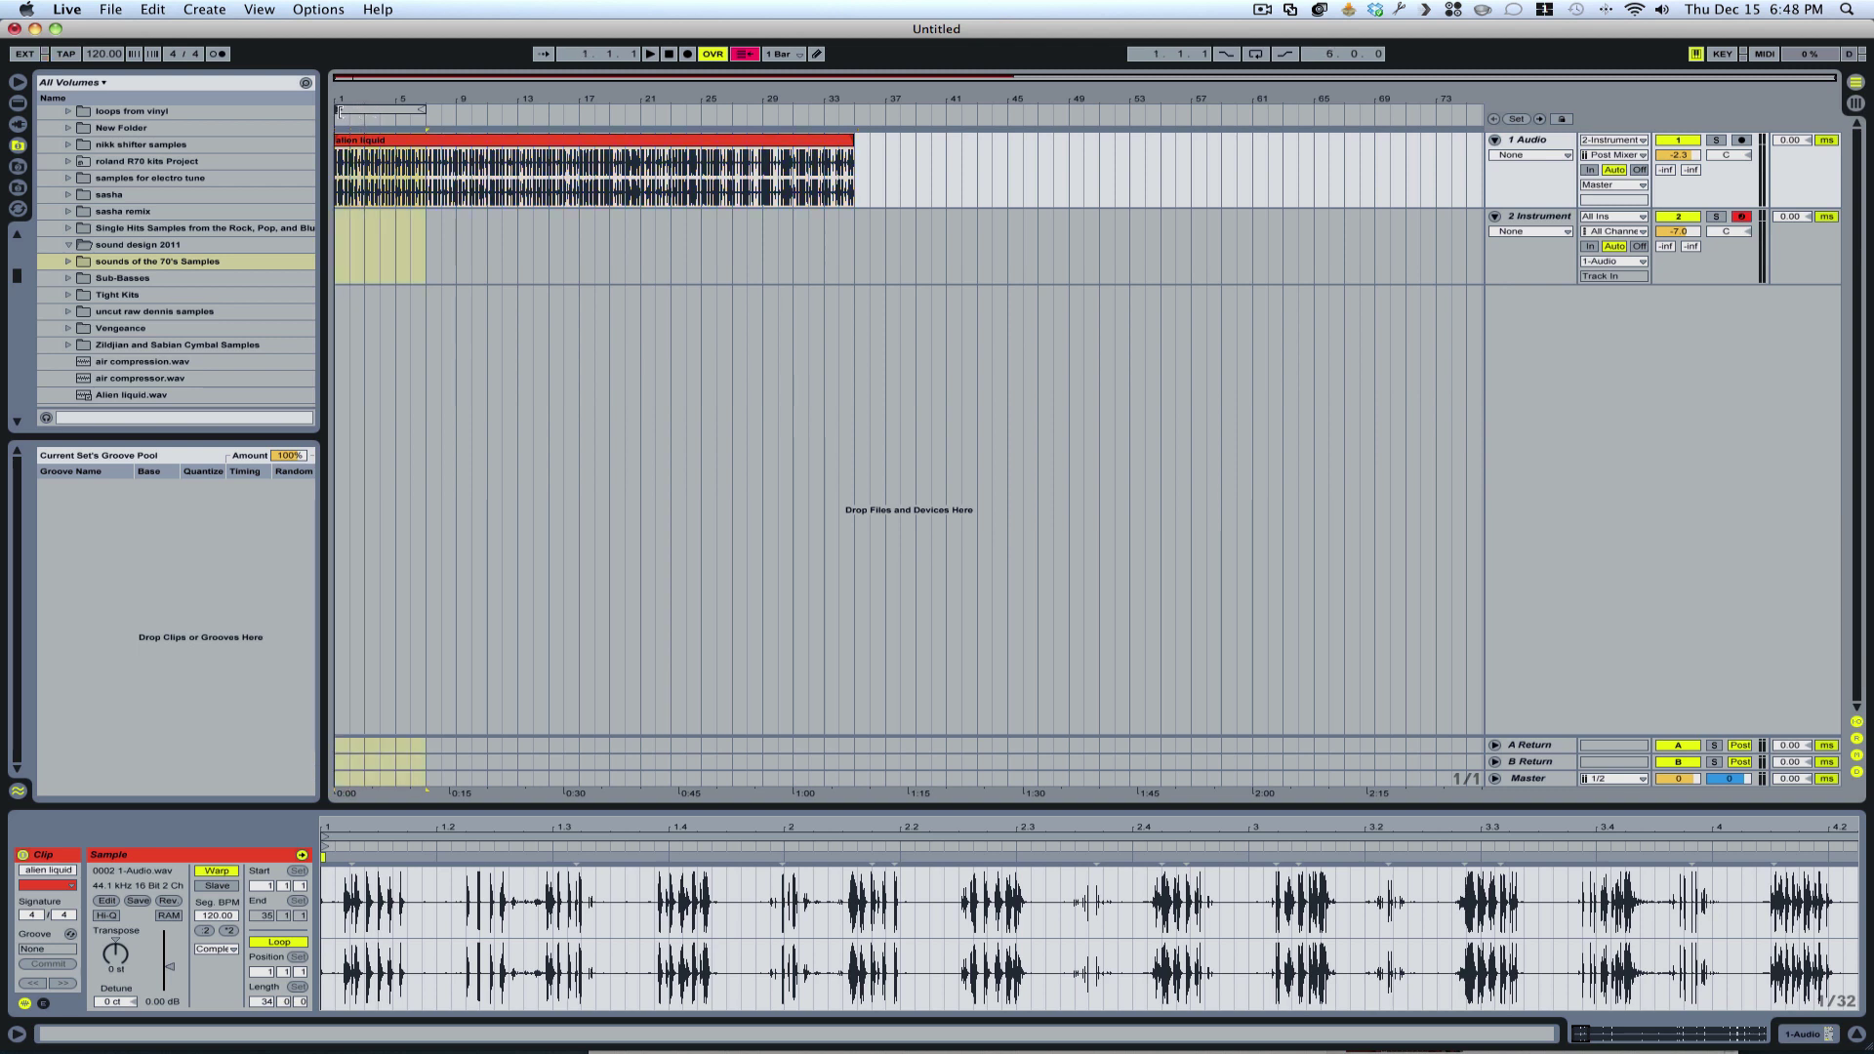
pyautogui.moveTo(427, 114); pyautogui.dragTo(852, 105)
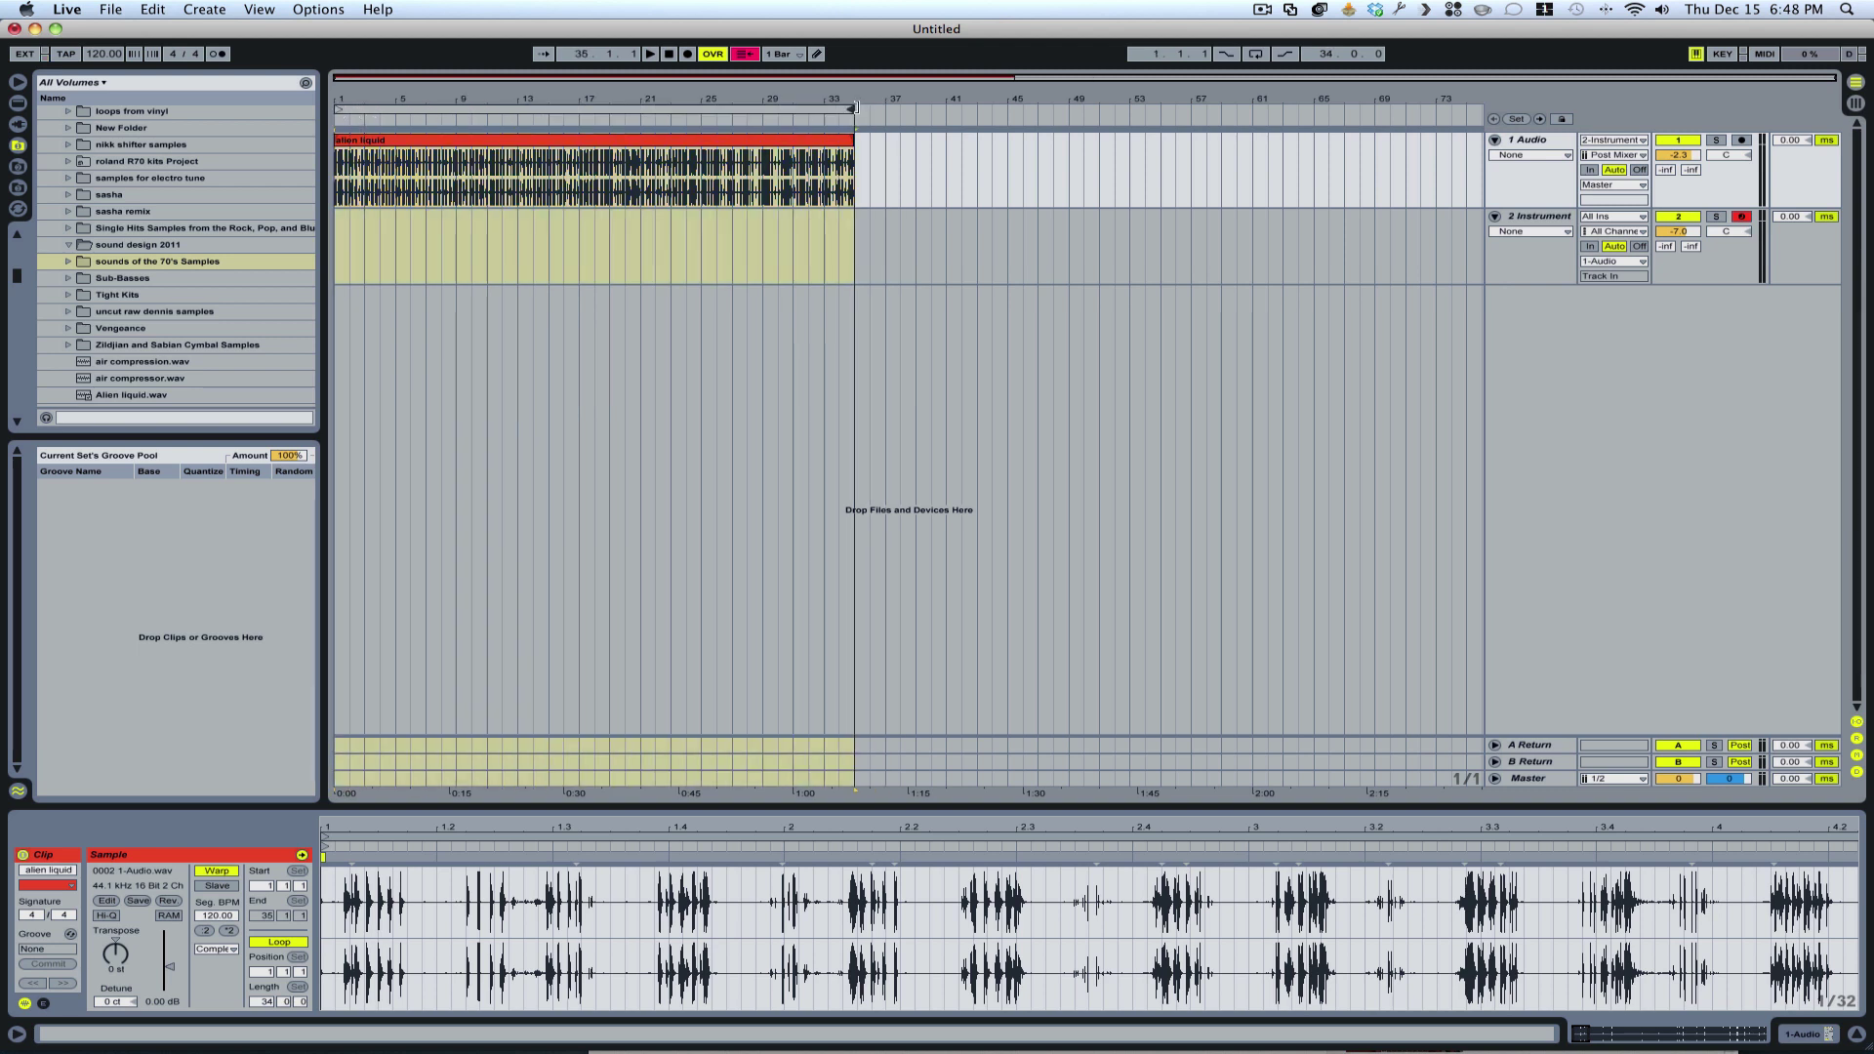
pyautogui.click(799, 105)
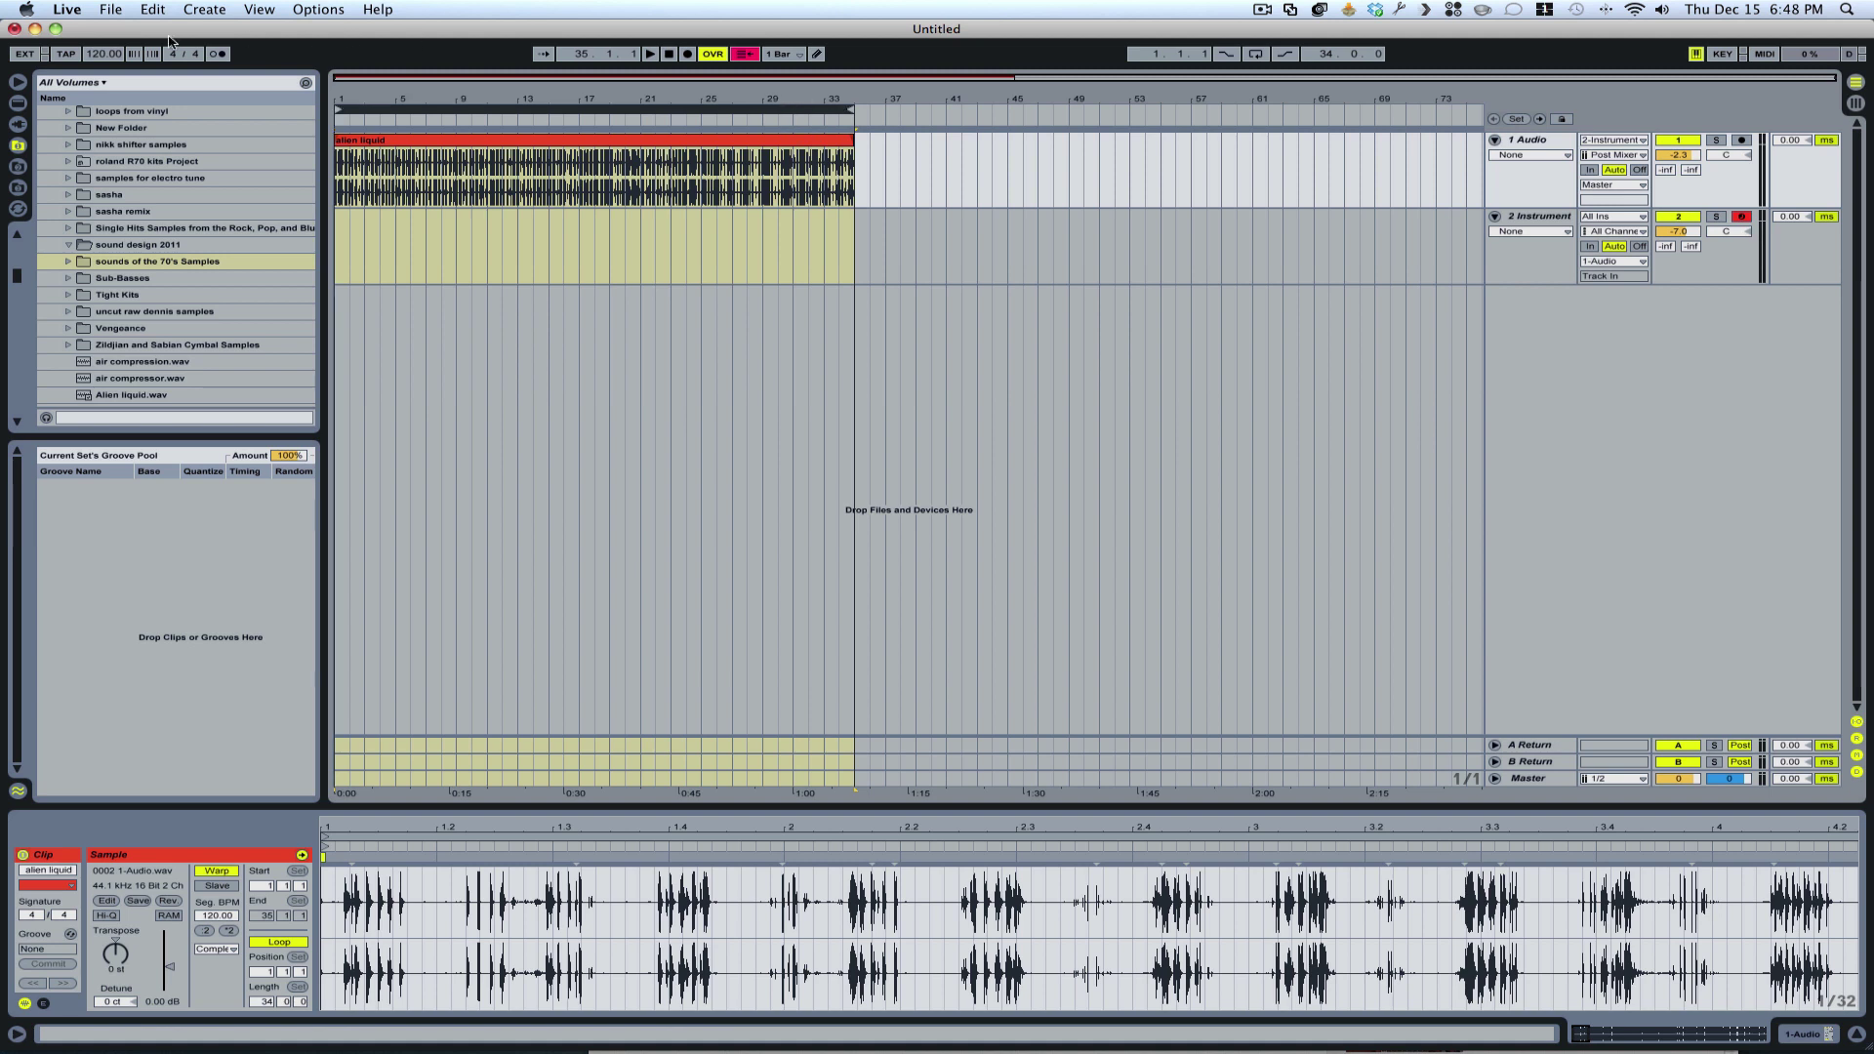
pyautogui.click(111, 8)
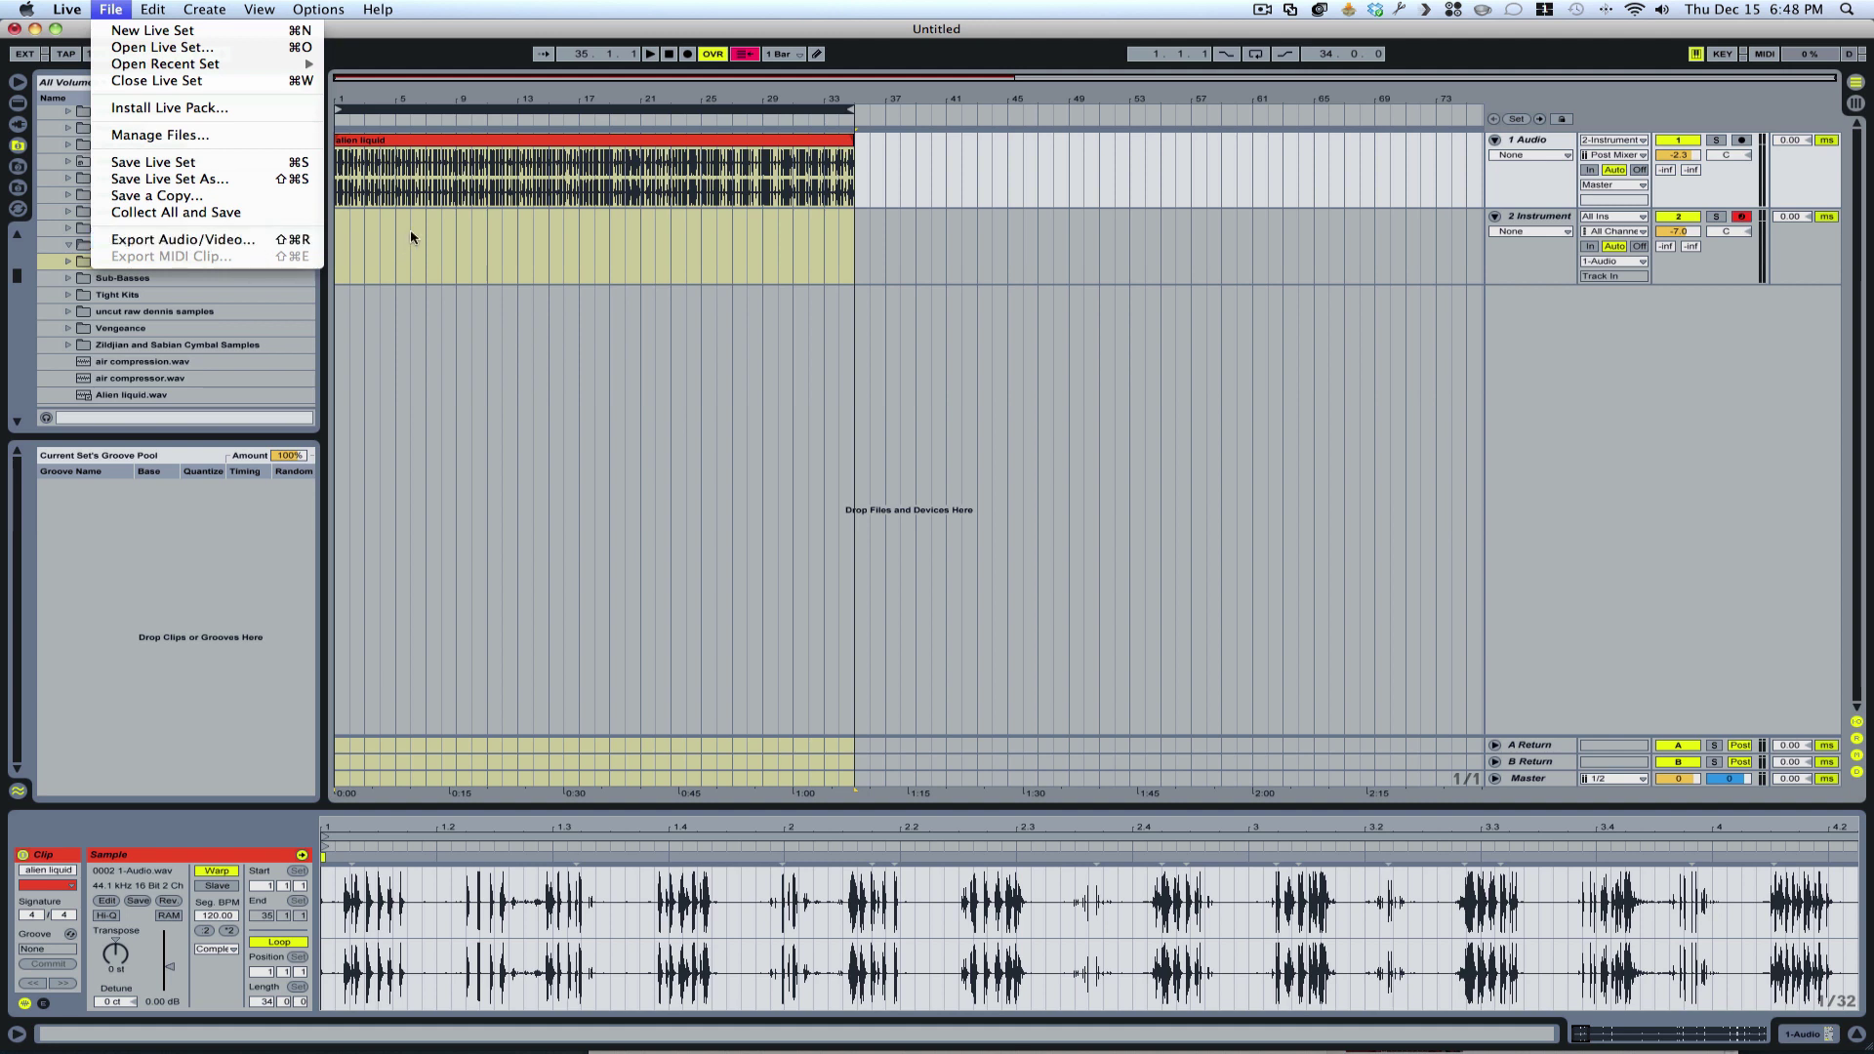
# Delete the alien liquid clip from the arrangement and show its details back in Session View
pyautogui.click(517, 246)
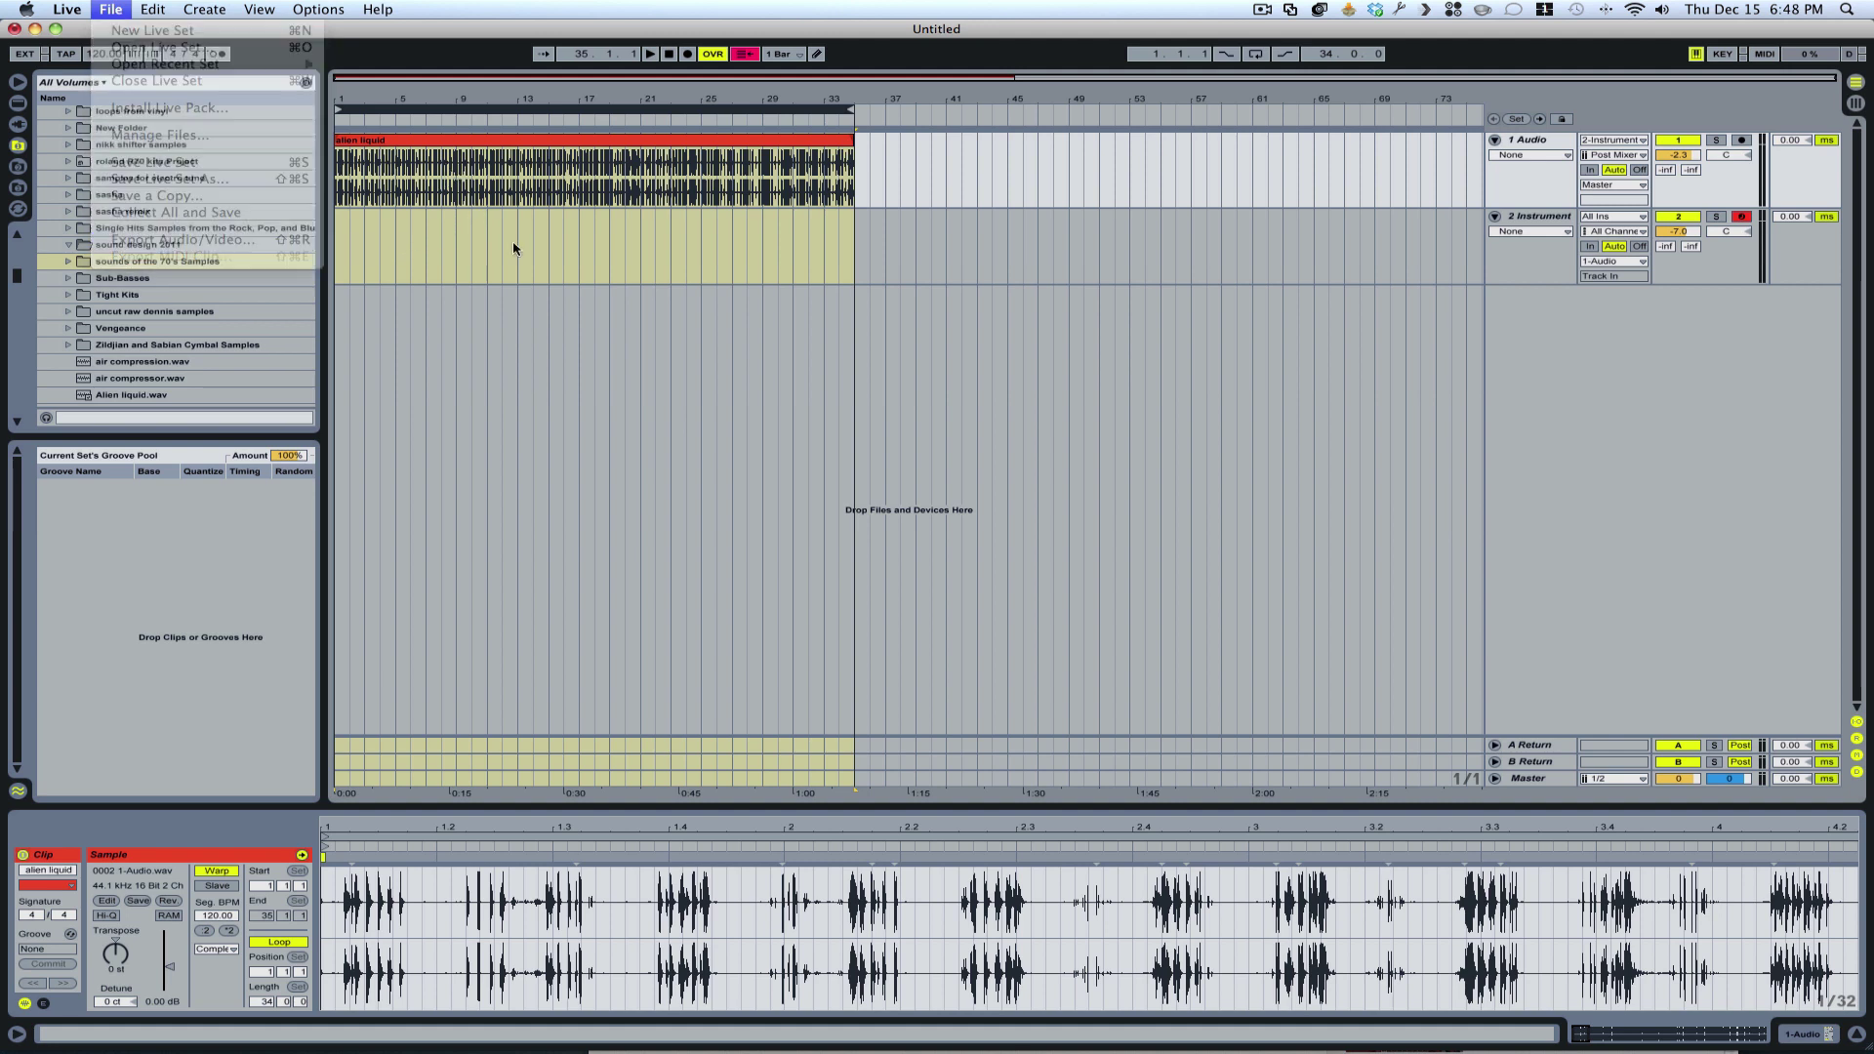
pyautogui.click(478, 146)
pyautogui.press('Delete')
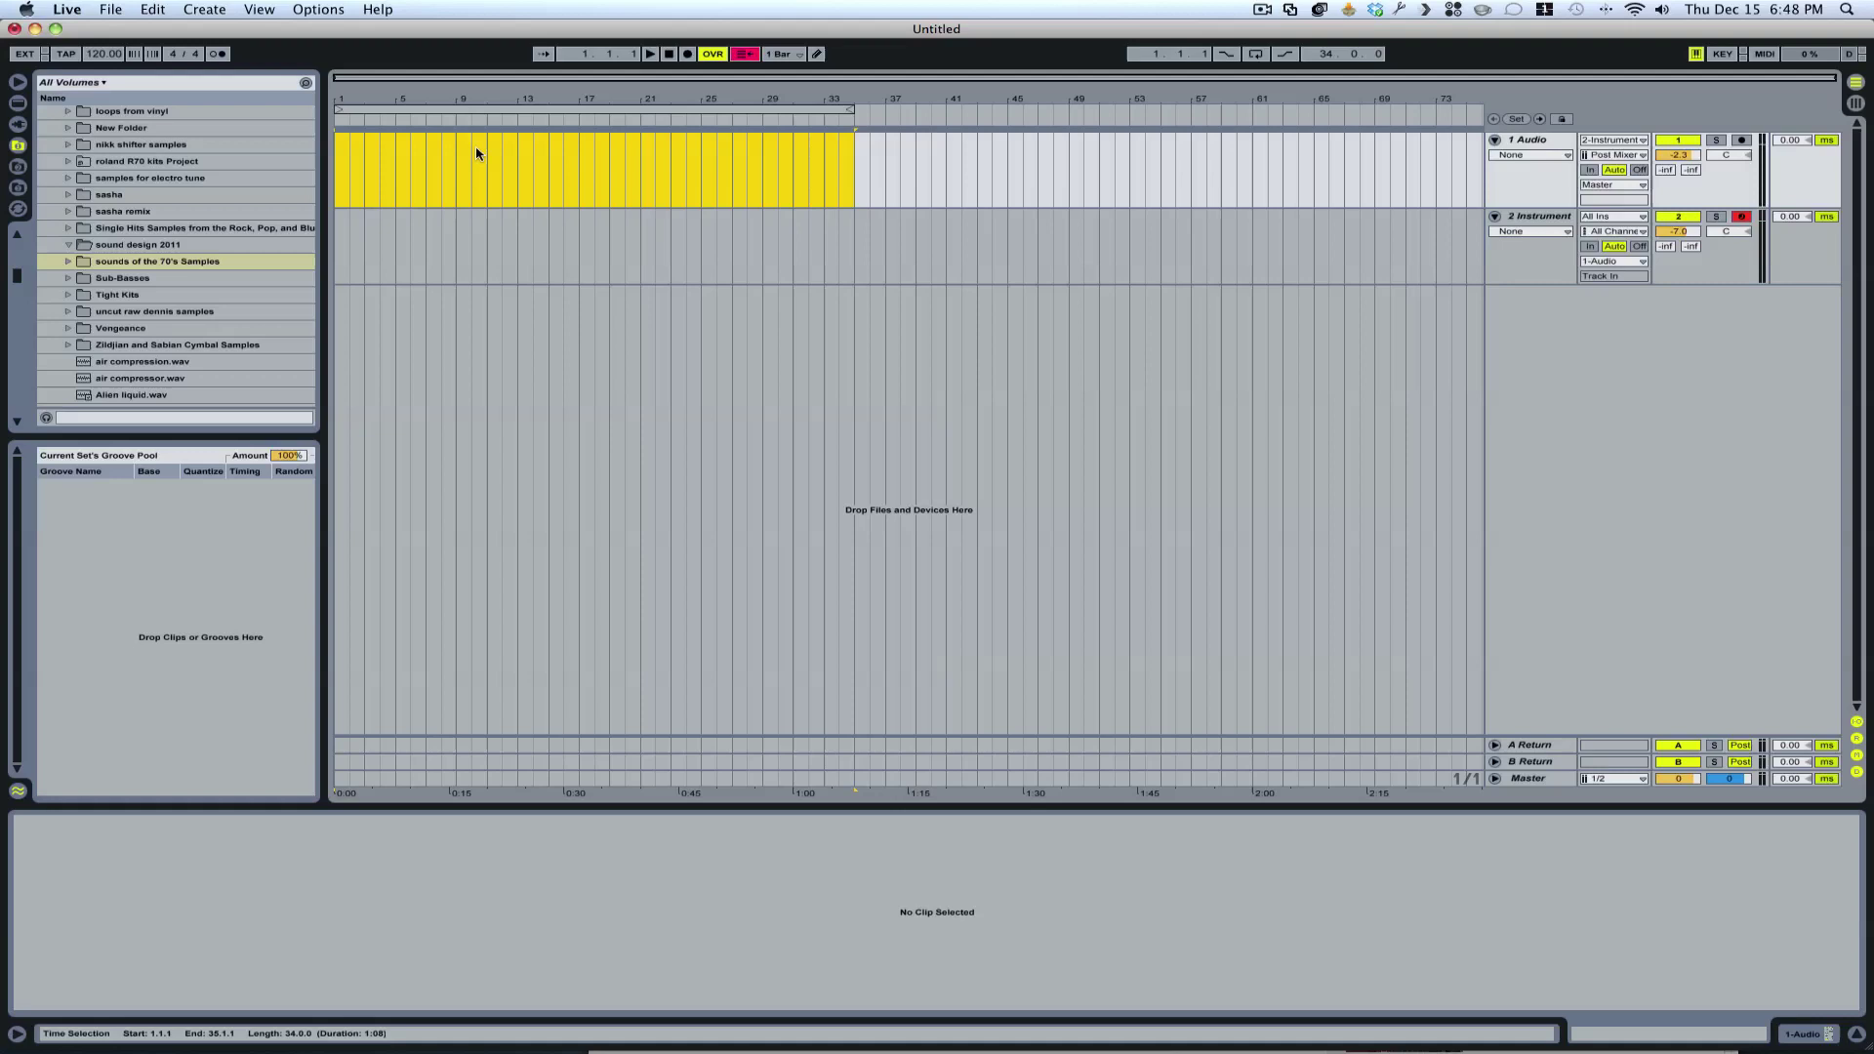
pyautogui.press('Tab')
pyautogui.click(379, 120)
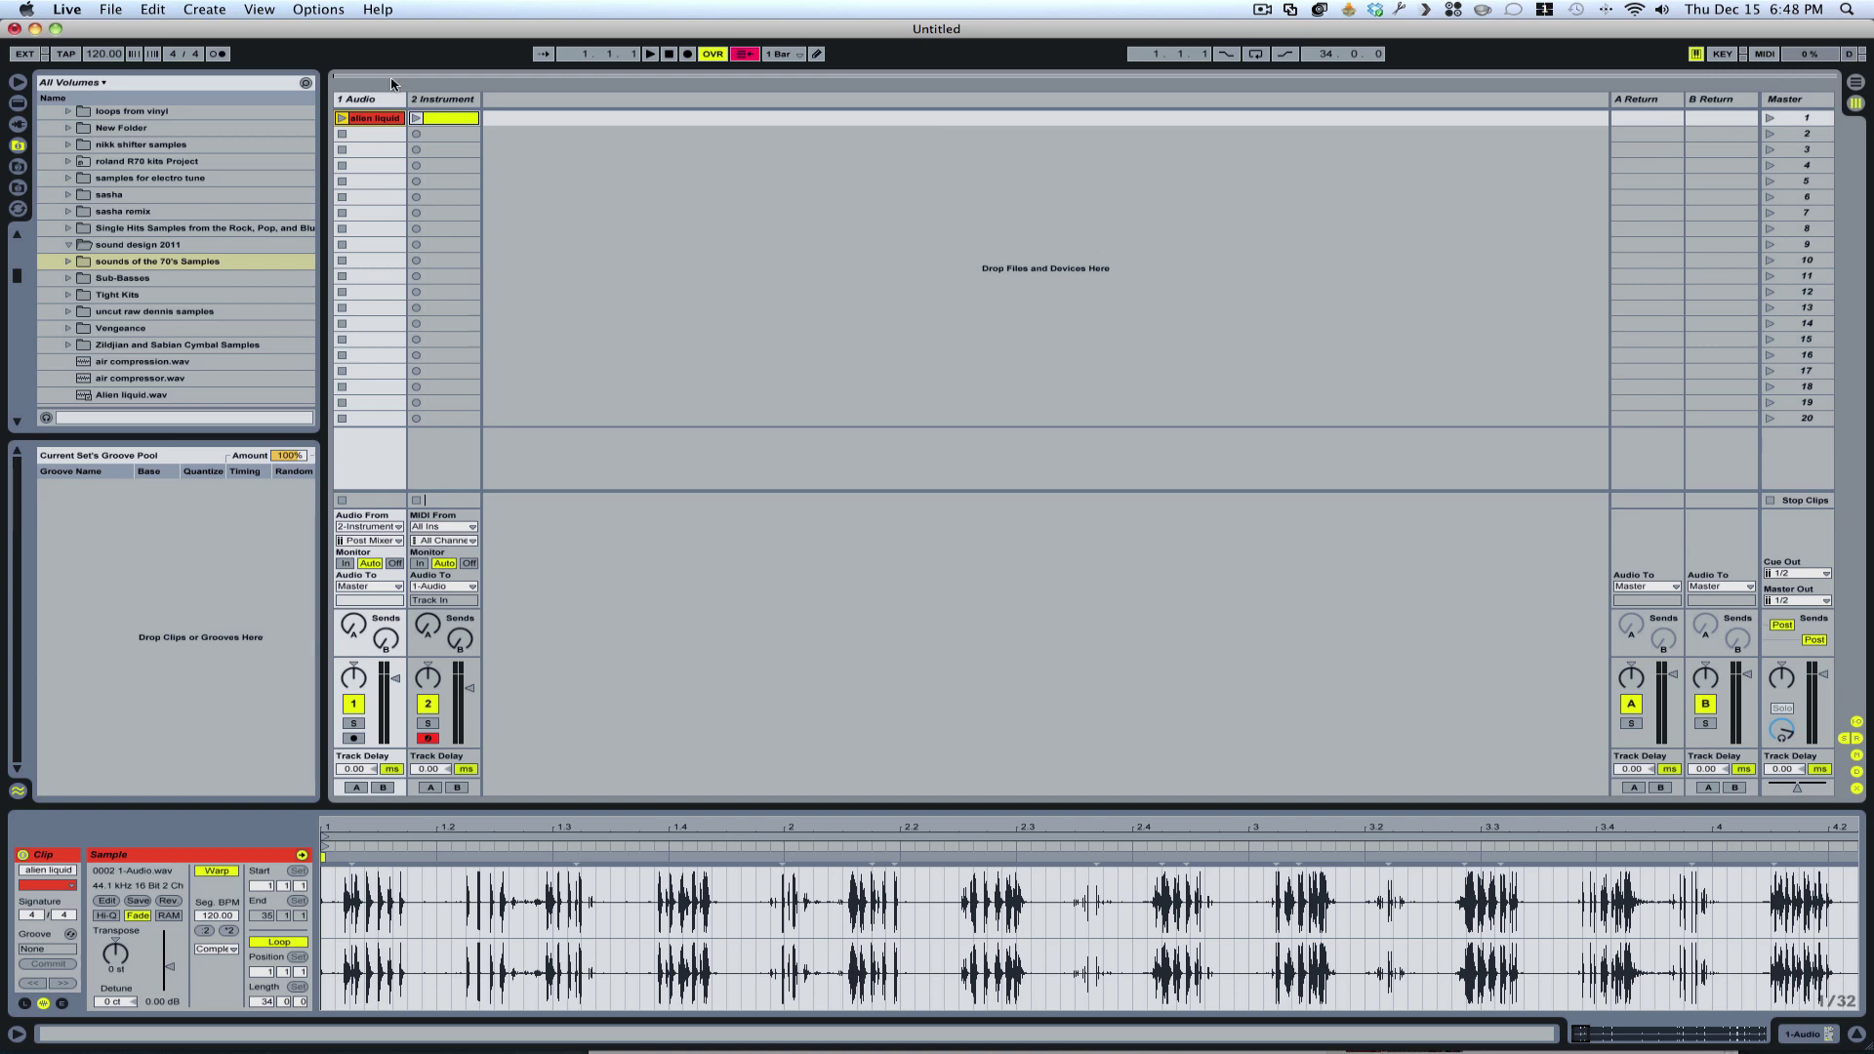
pyautogui.click(443, 117)
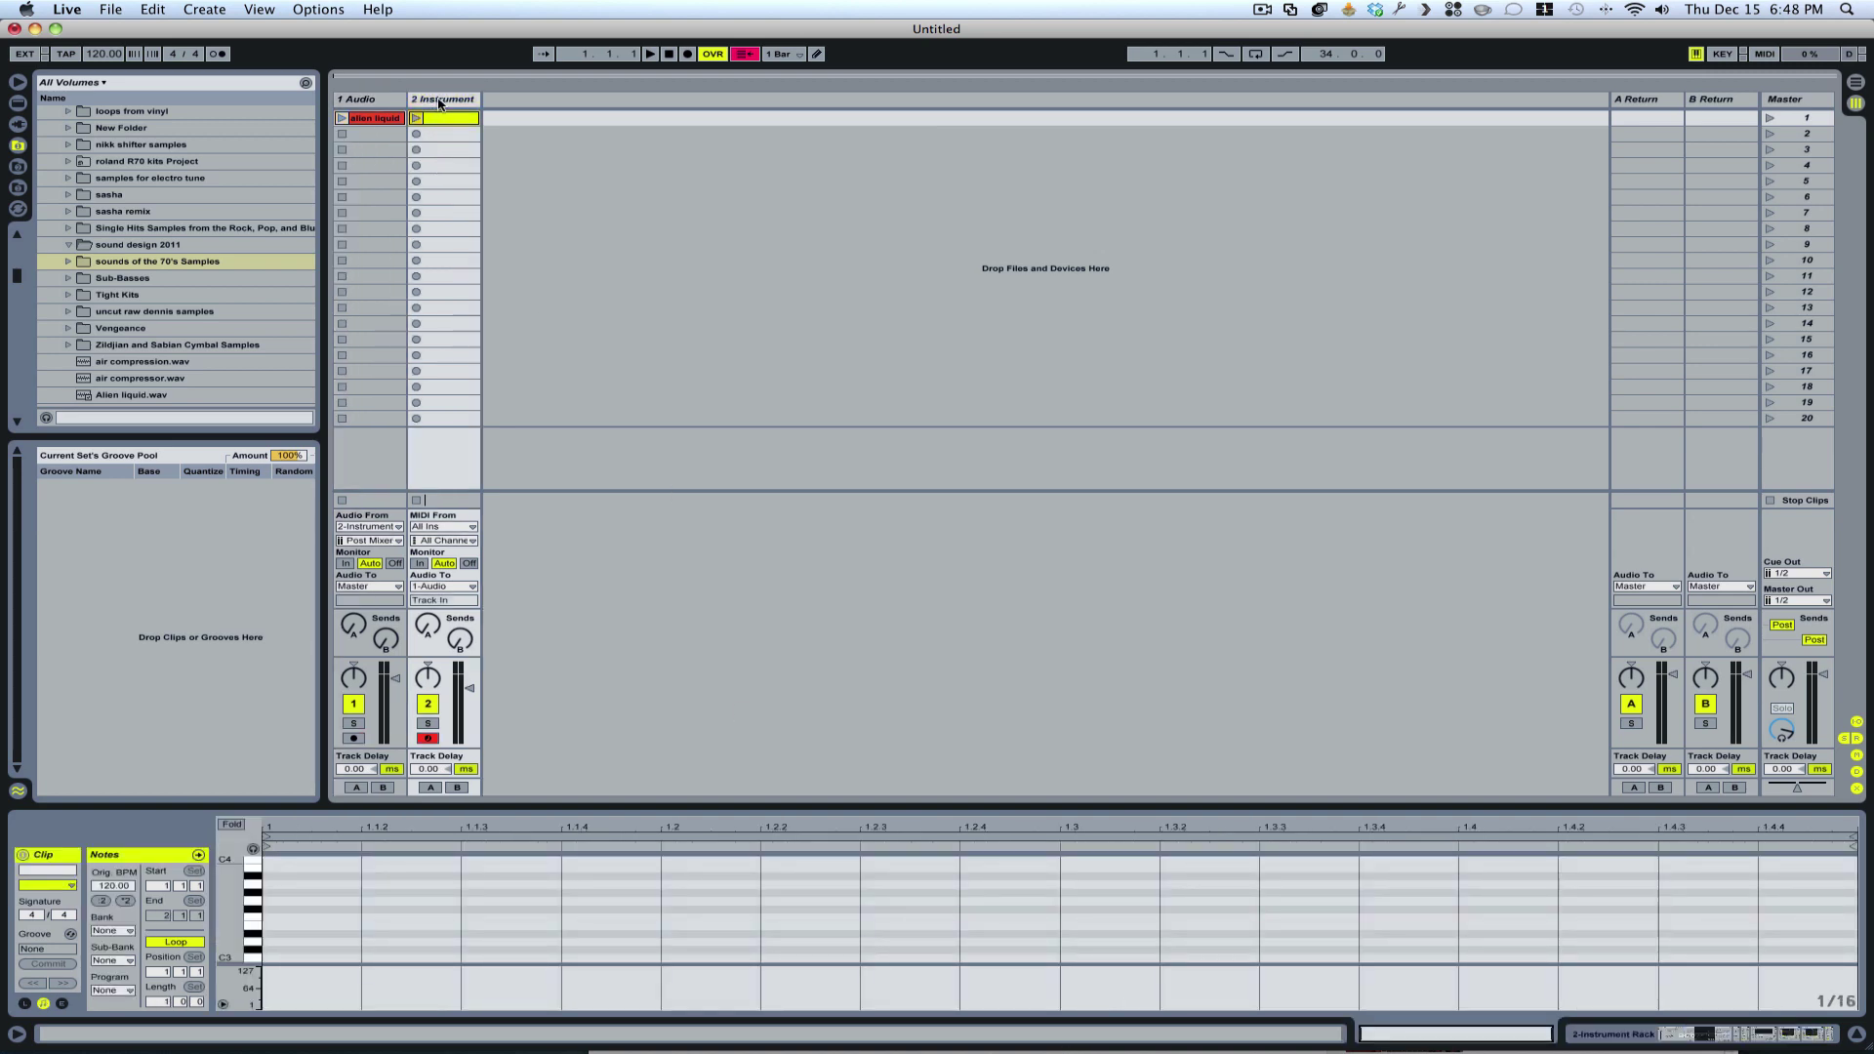
pyautogui.doubleClick(440, 100)
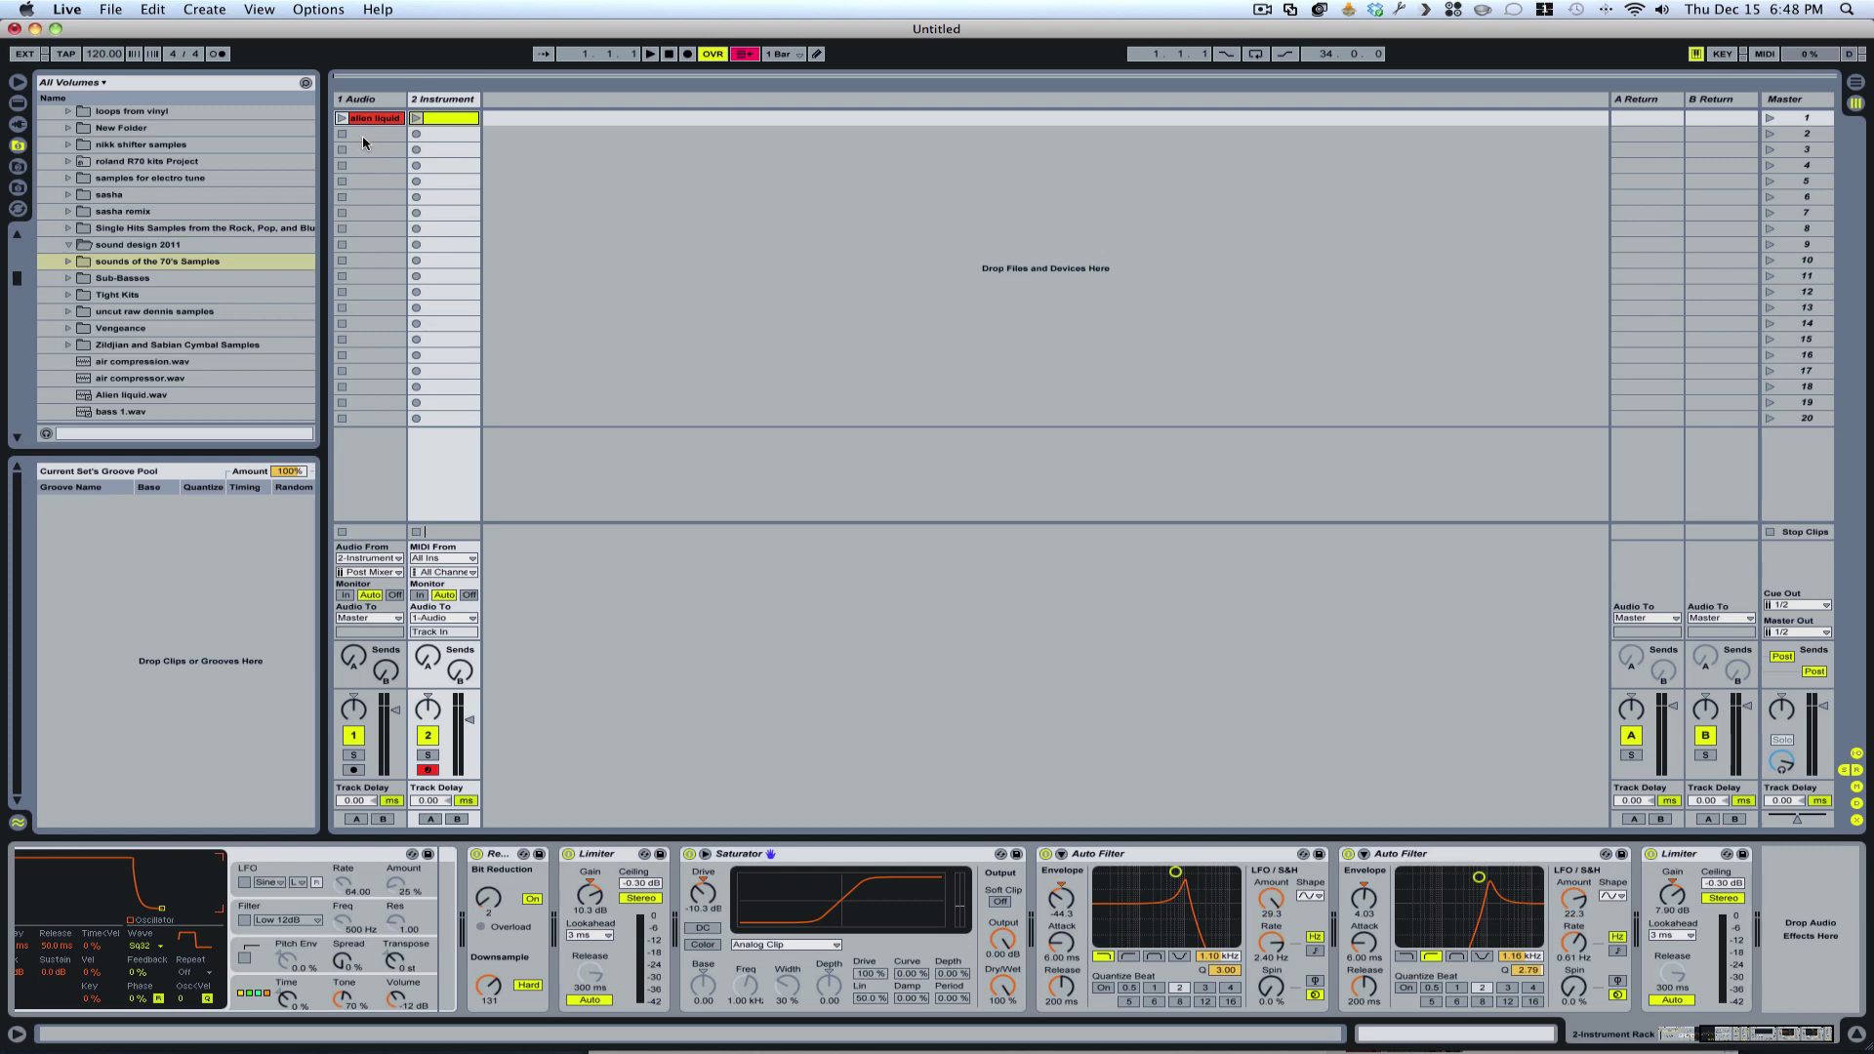
pyautogui.click(369, 118)
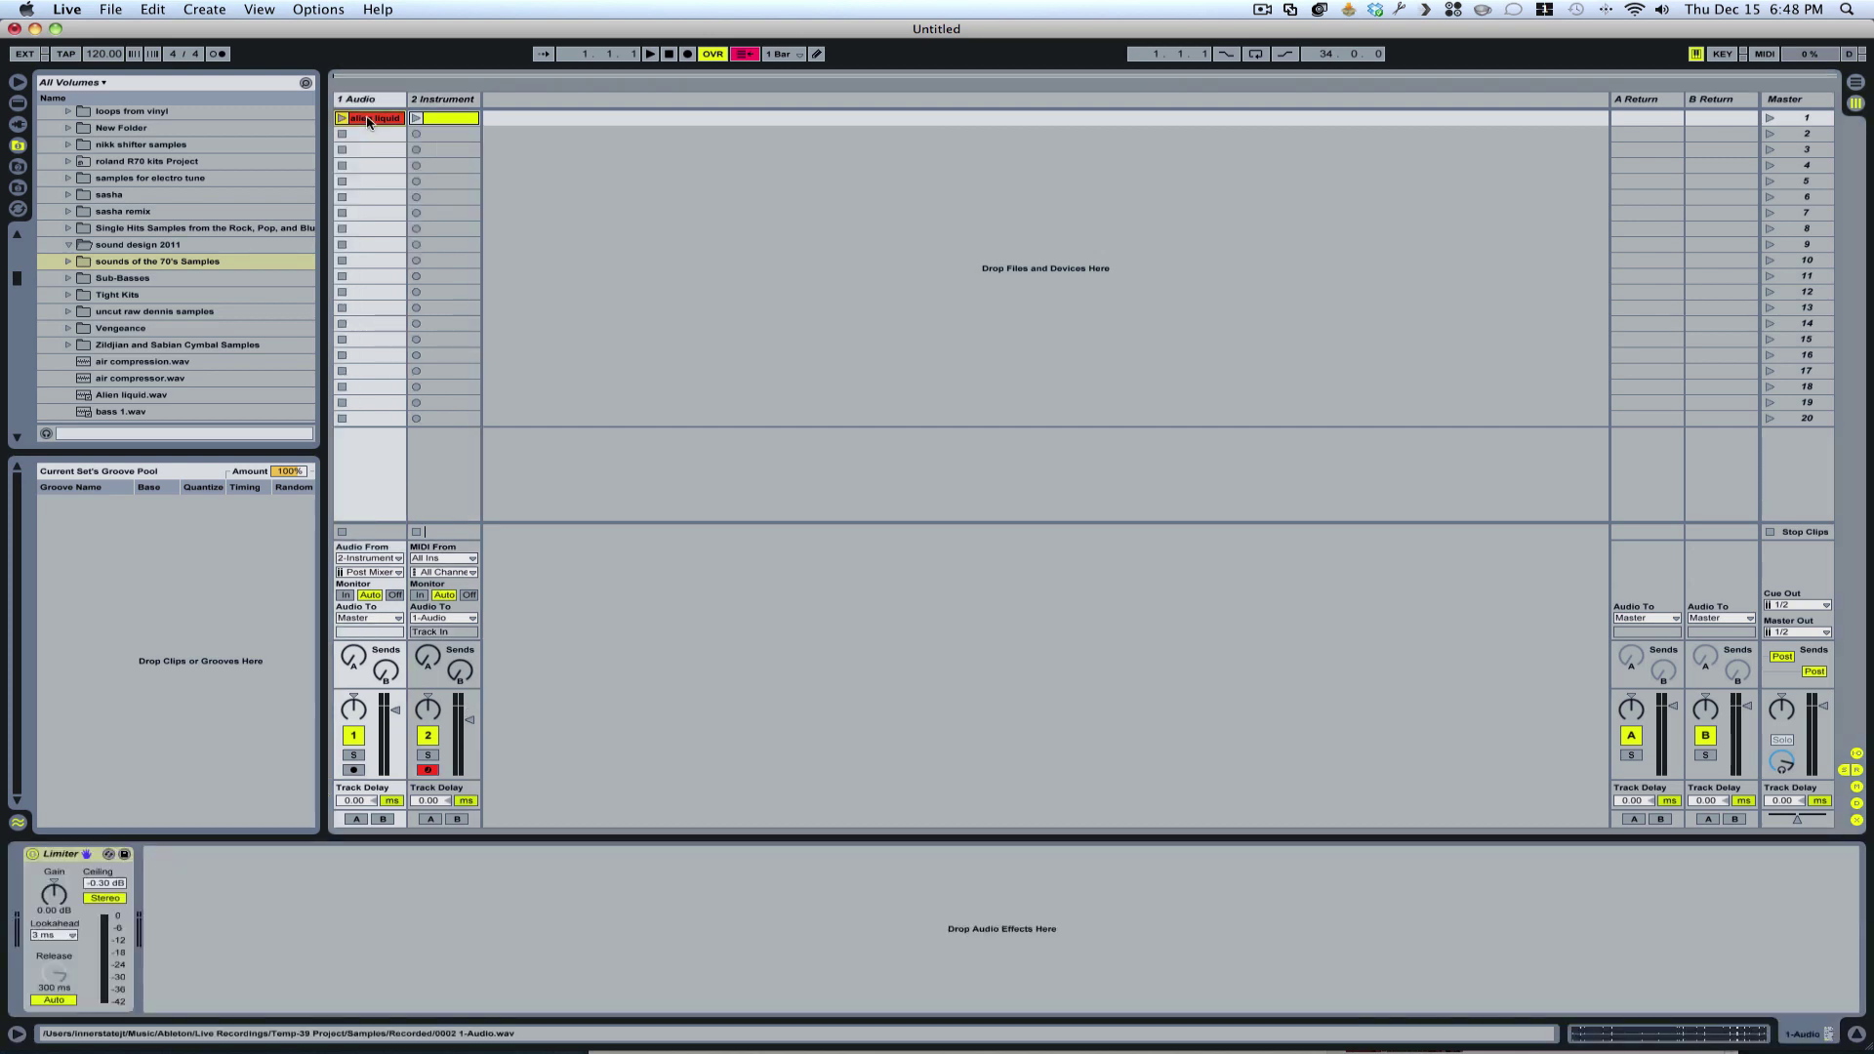
pyautogui.doubleClick(369, 121)
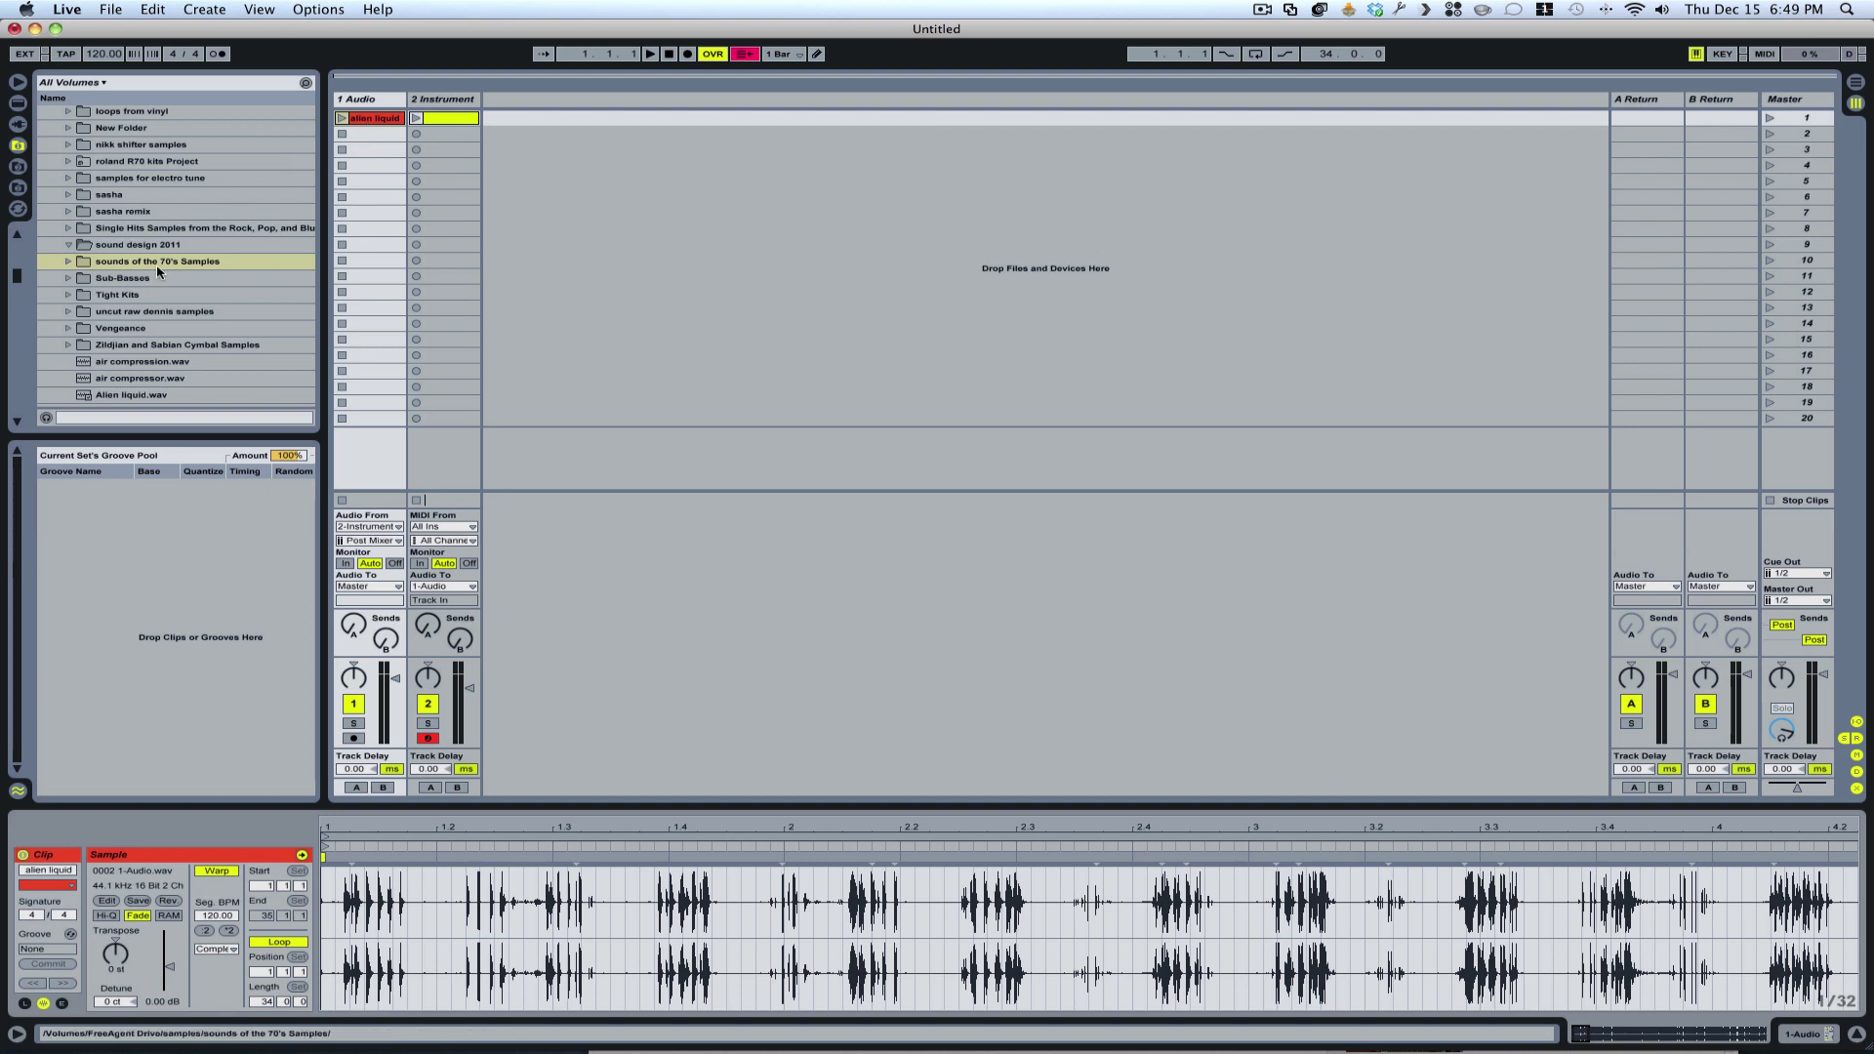
# Drag the alien liquid clip onto the sound design 2011 browser folder to save it
pyautogui.click(129, 246)
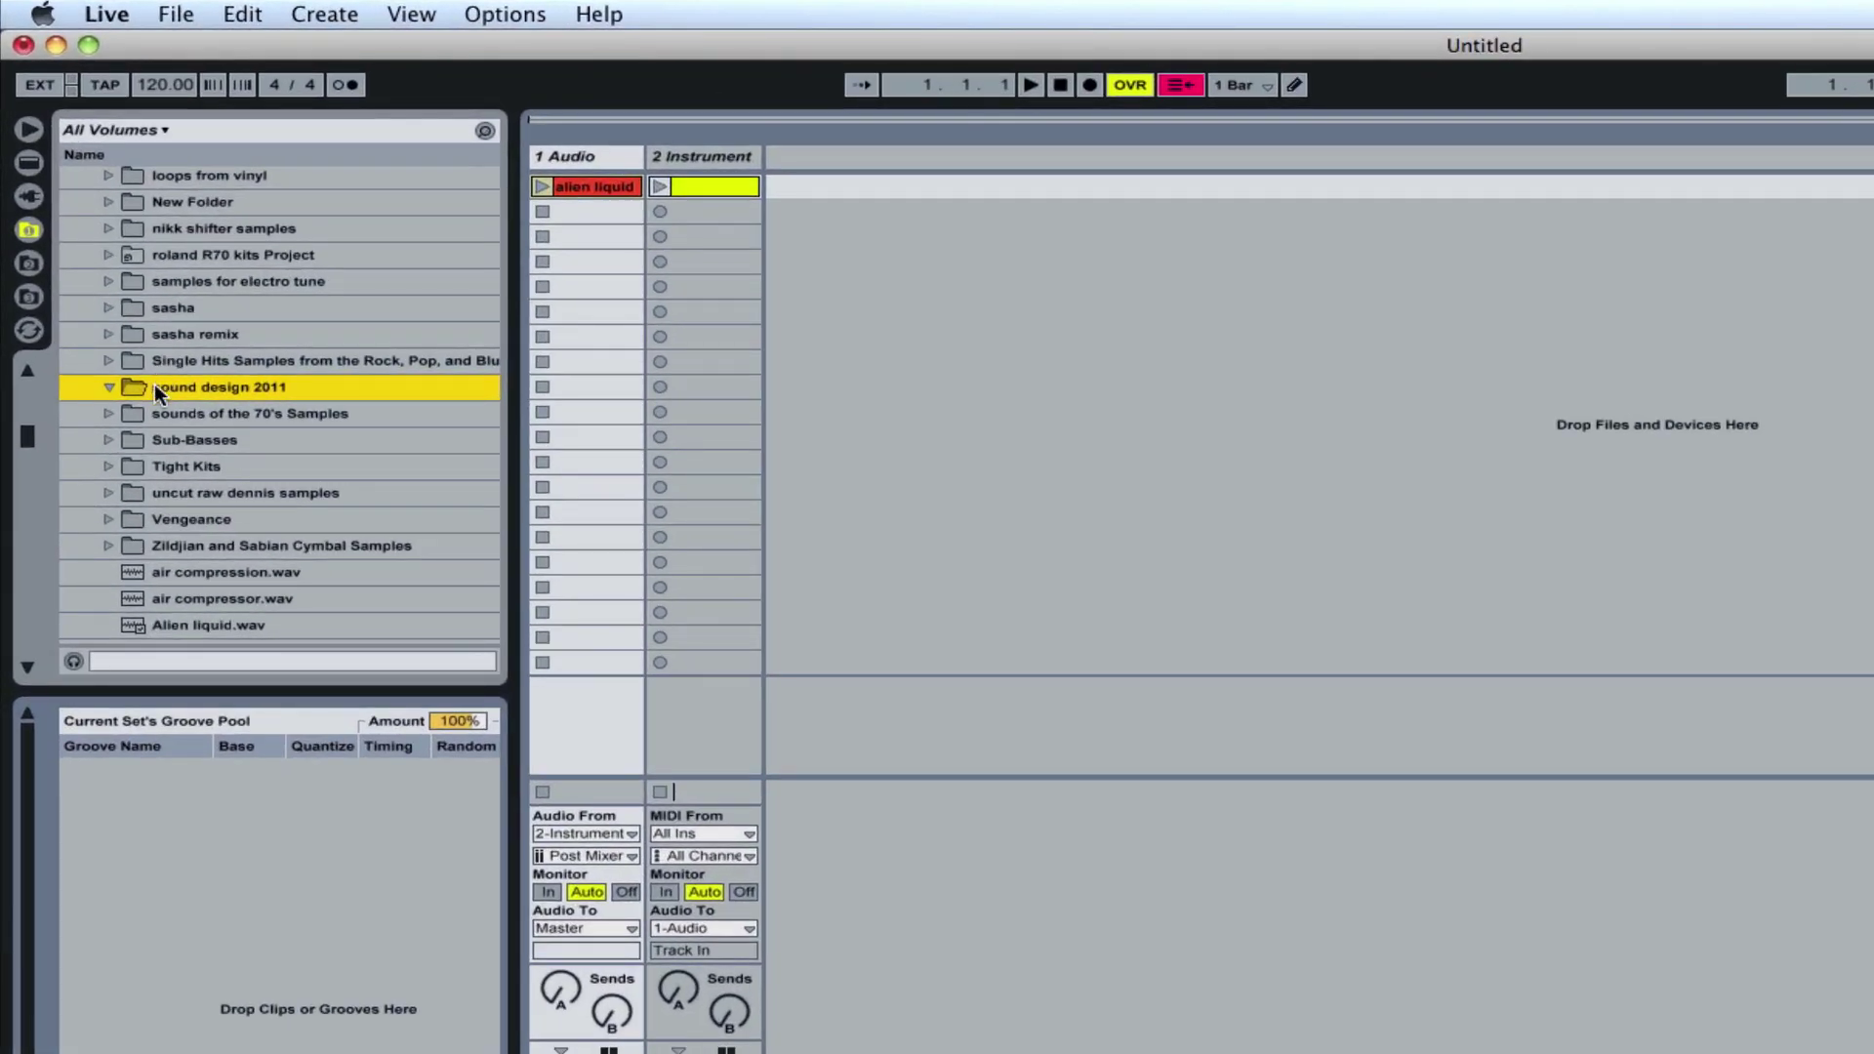
pyautogui.click(590, 185)
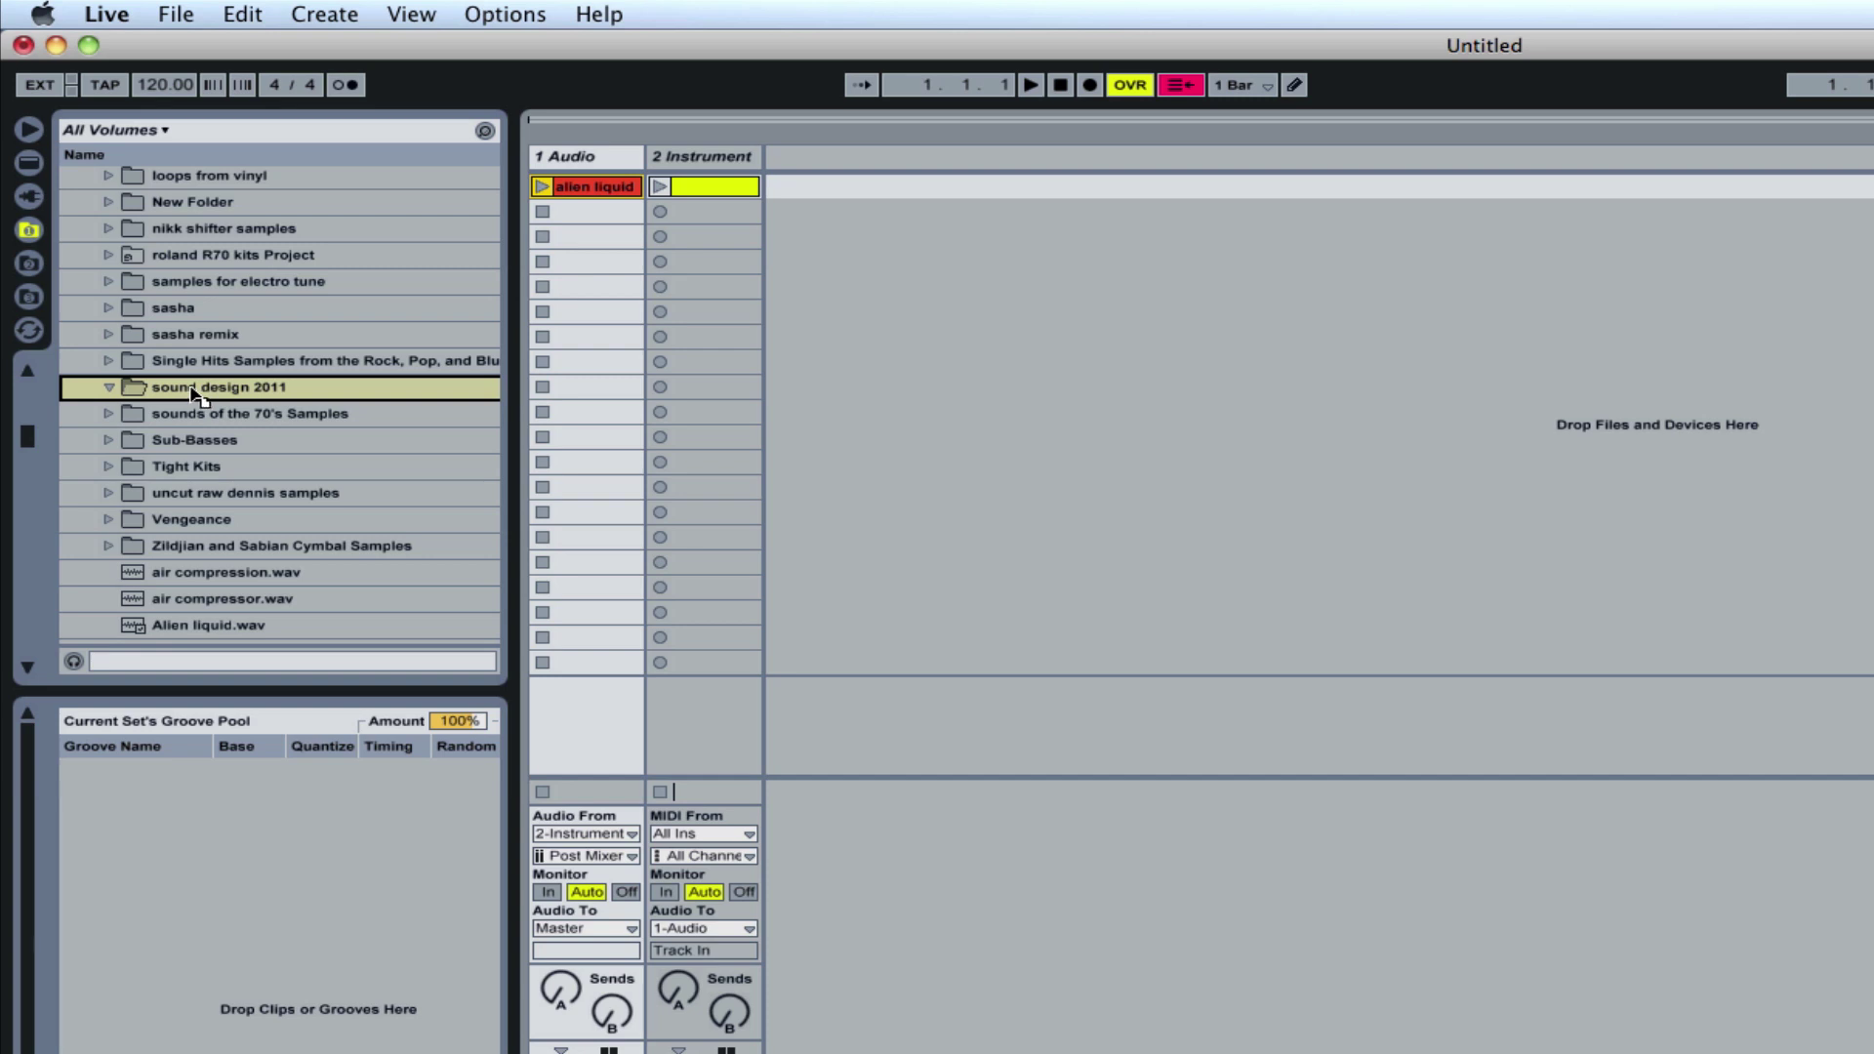
pyautogui.moveTo(198, 392); pyautogui.dragTo(198, 392)
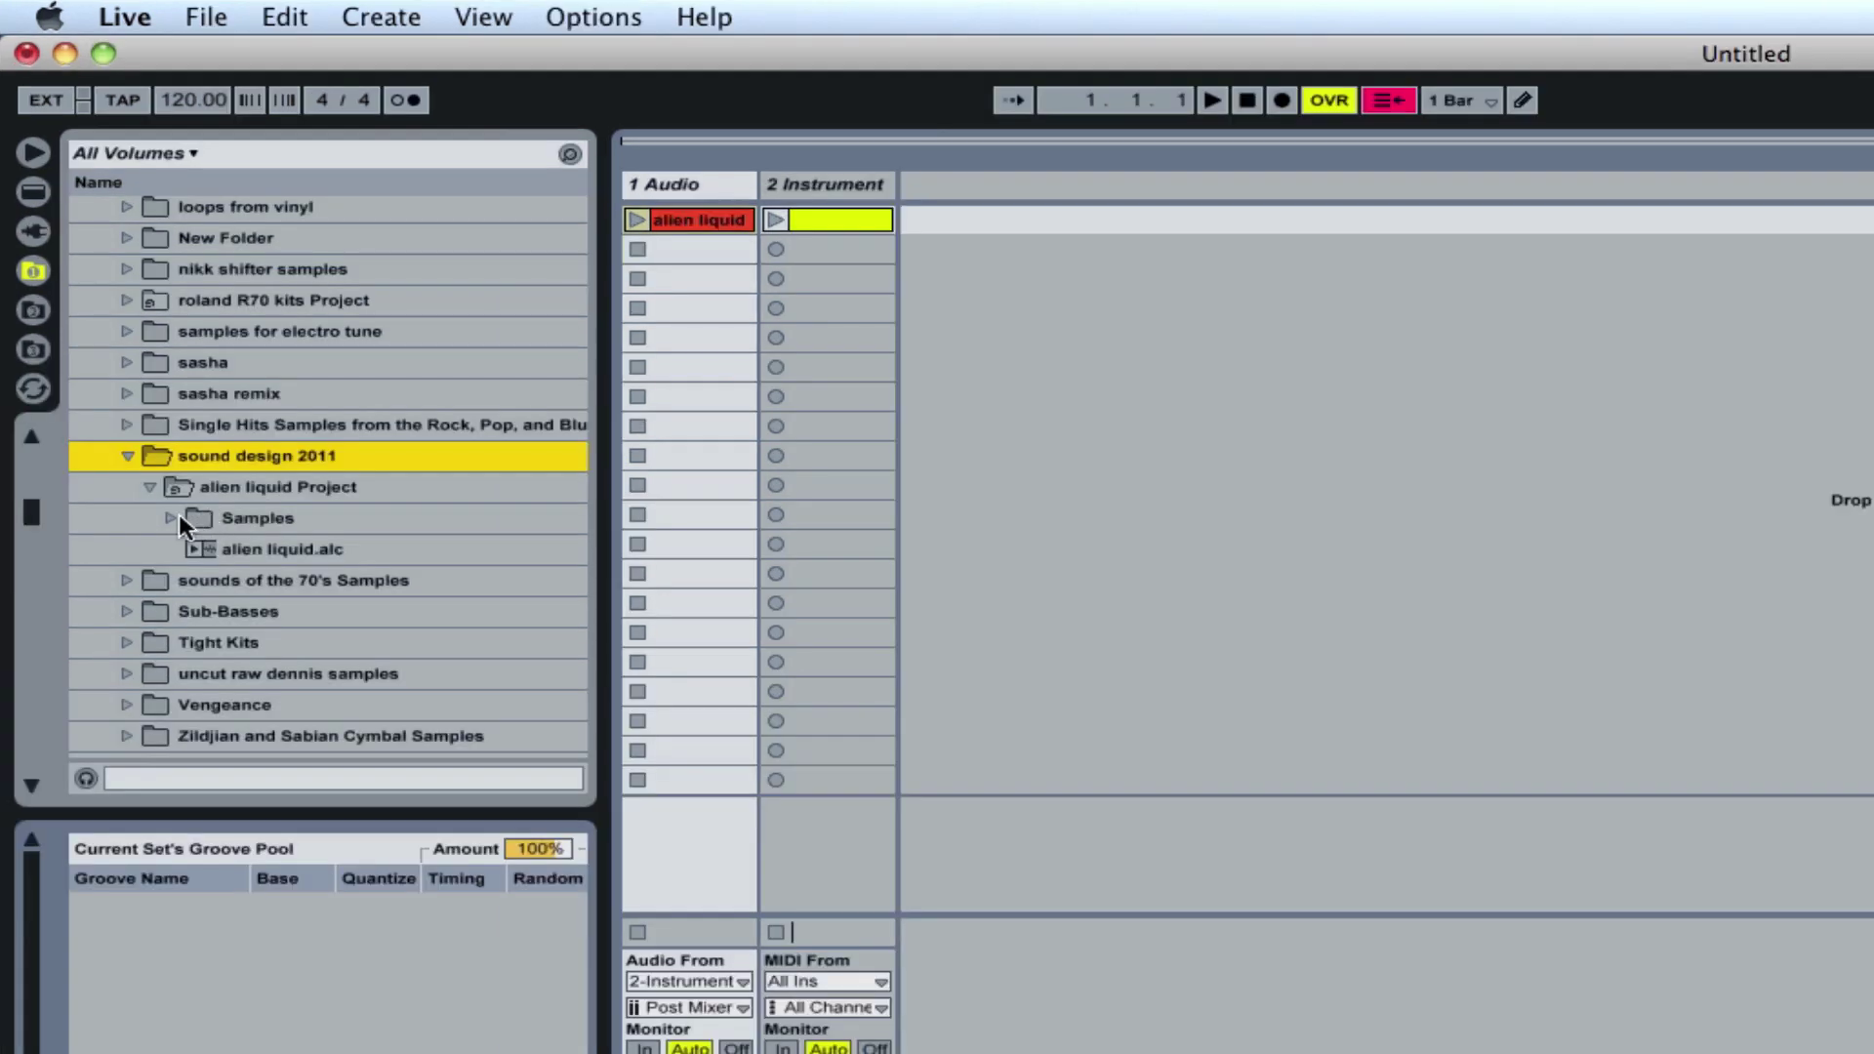
# Rename 0002 1-Audio.wav in Samples/Recorded to Alien Liquid.wav
pyautogui.click(171, 515)
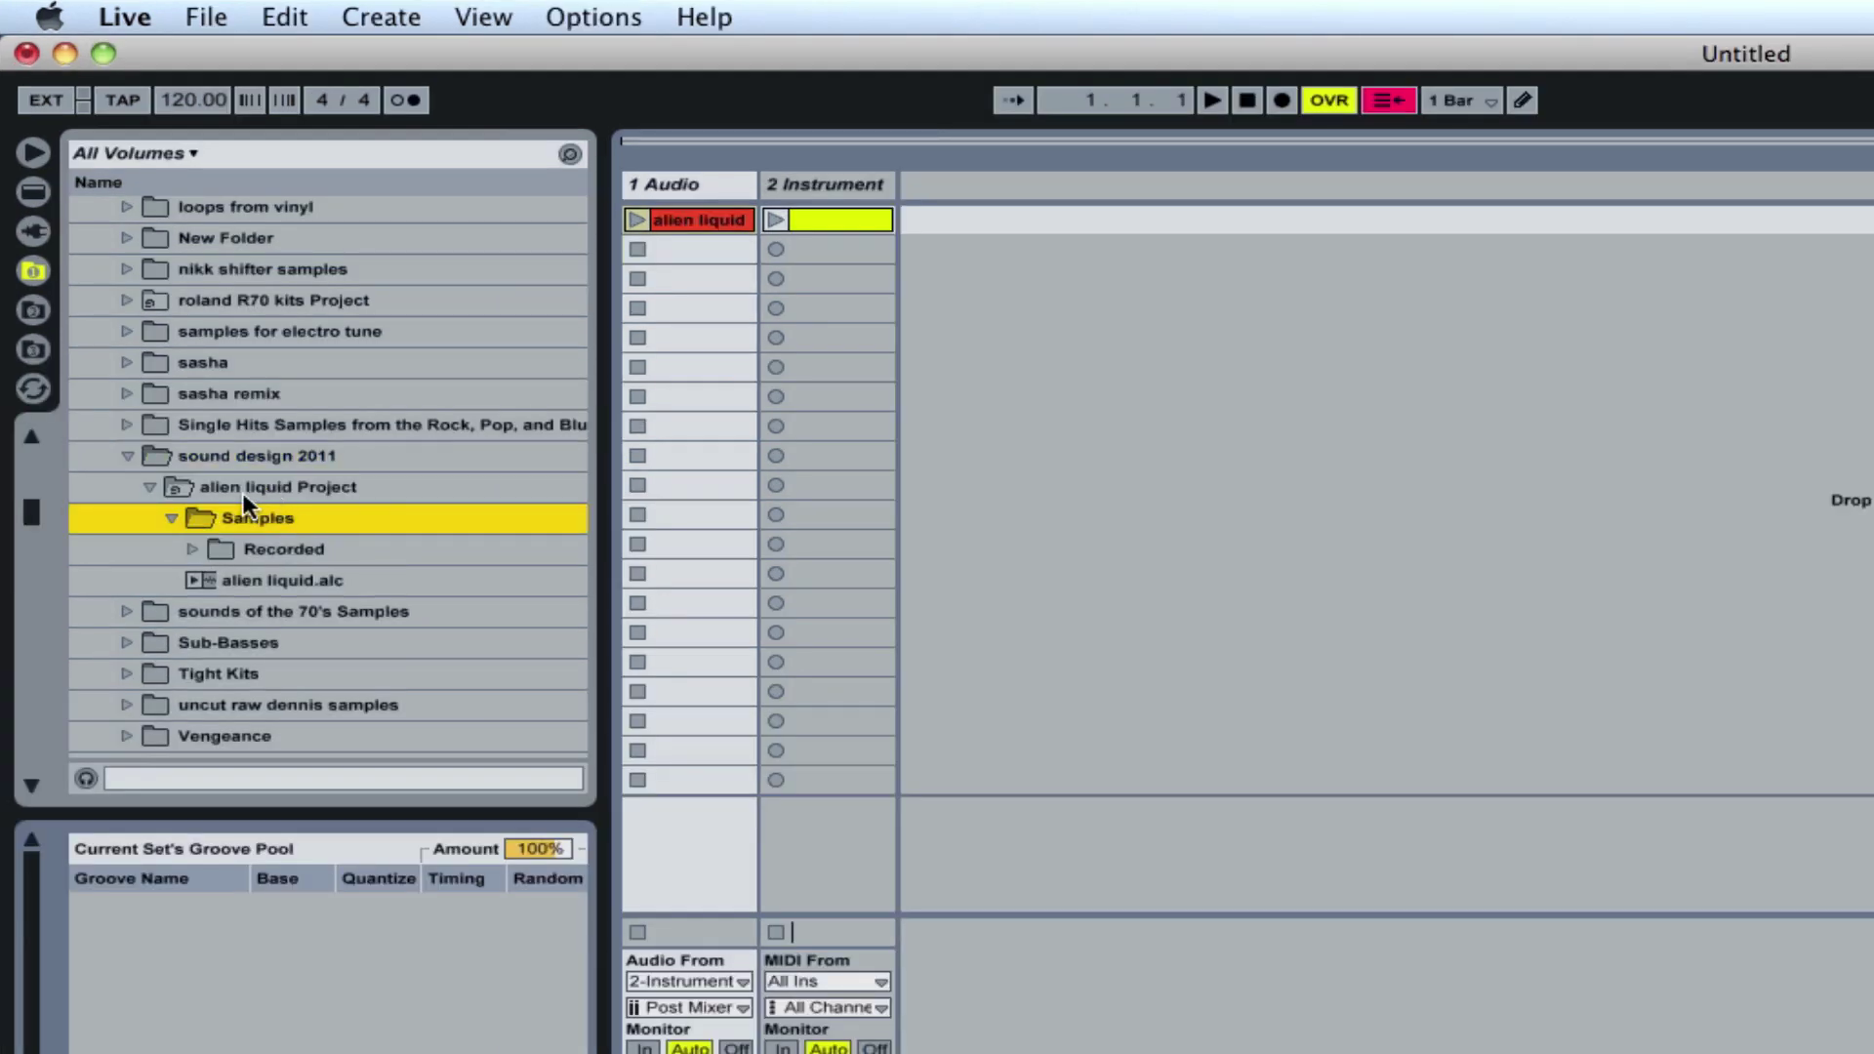
pyautogui.click(191, 549)
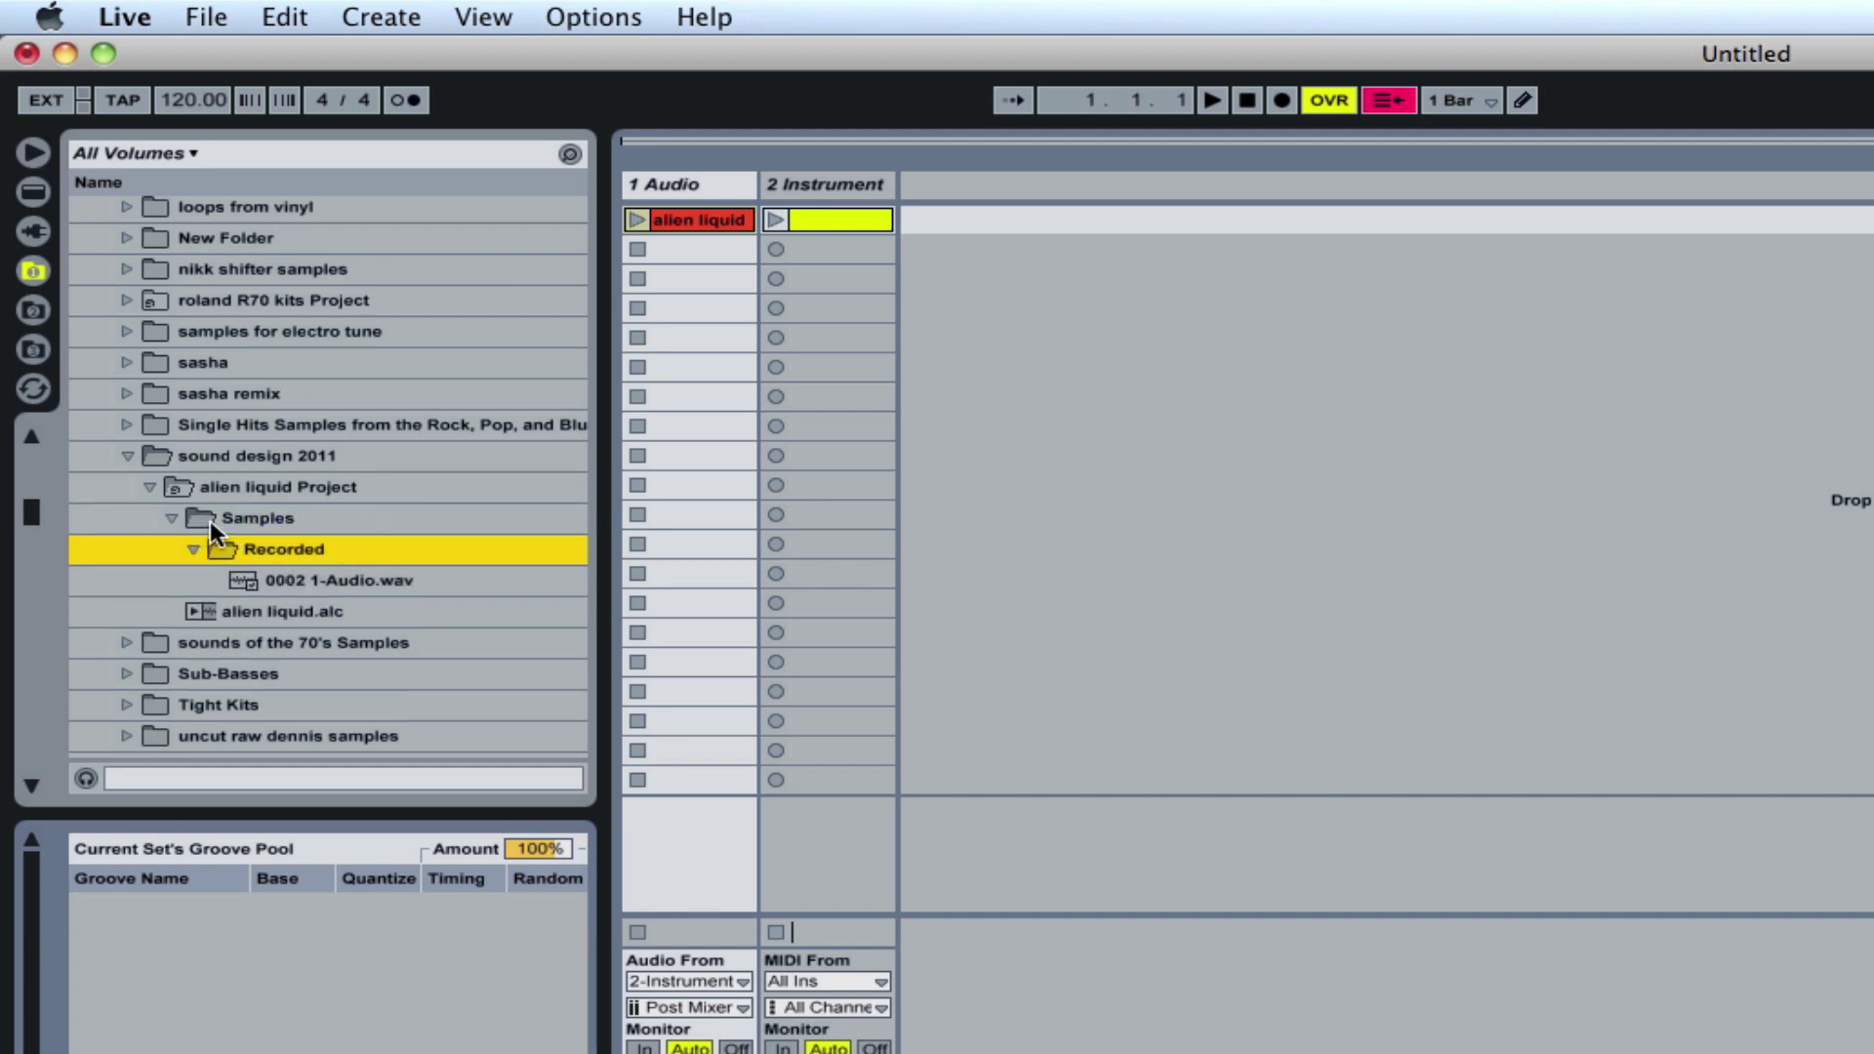
pyautogui.click(305, 578)
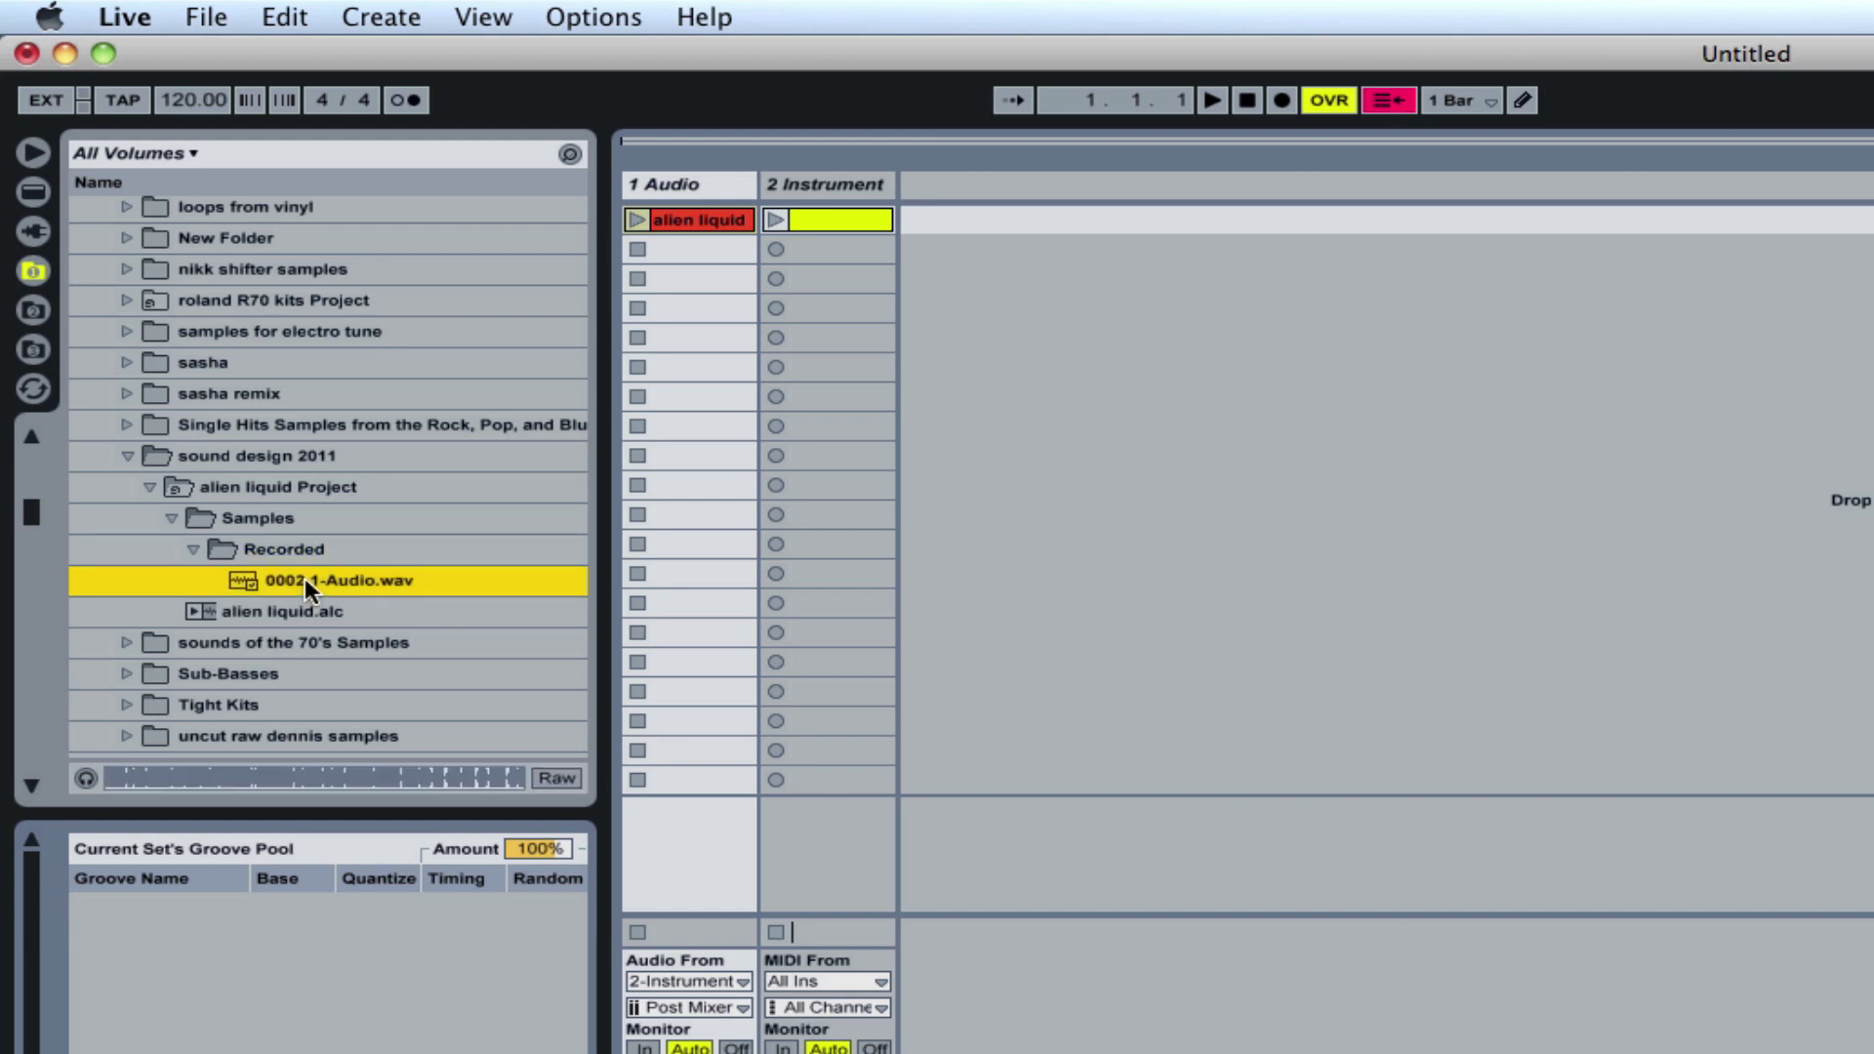
pyautogui.hotkey('ctrl', 'r')
pyautogui.write('A')
pyautogui.write('lien Liquid')
pyautogui.press('Return')
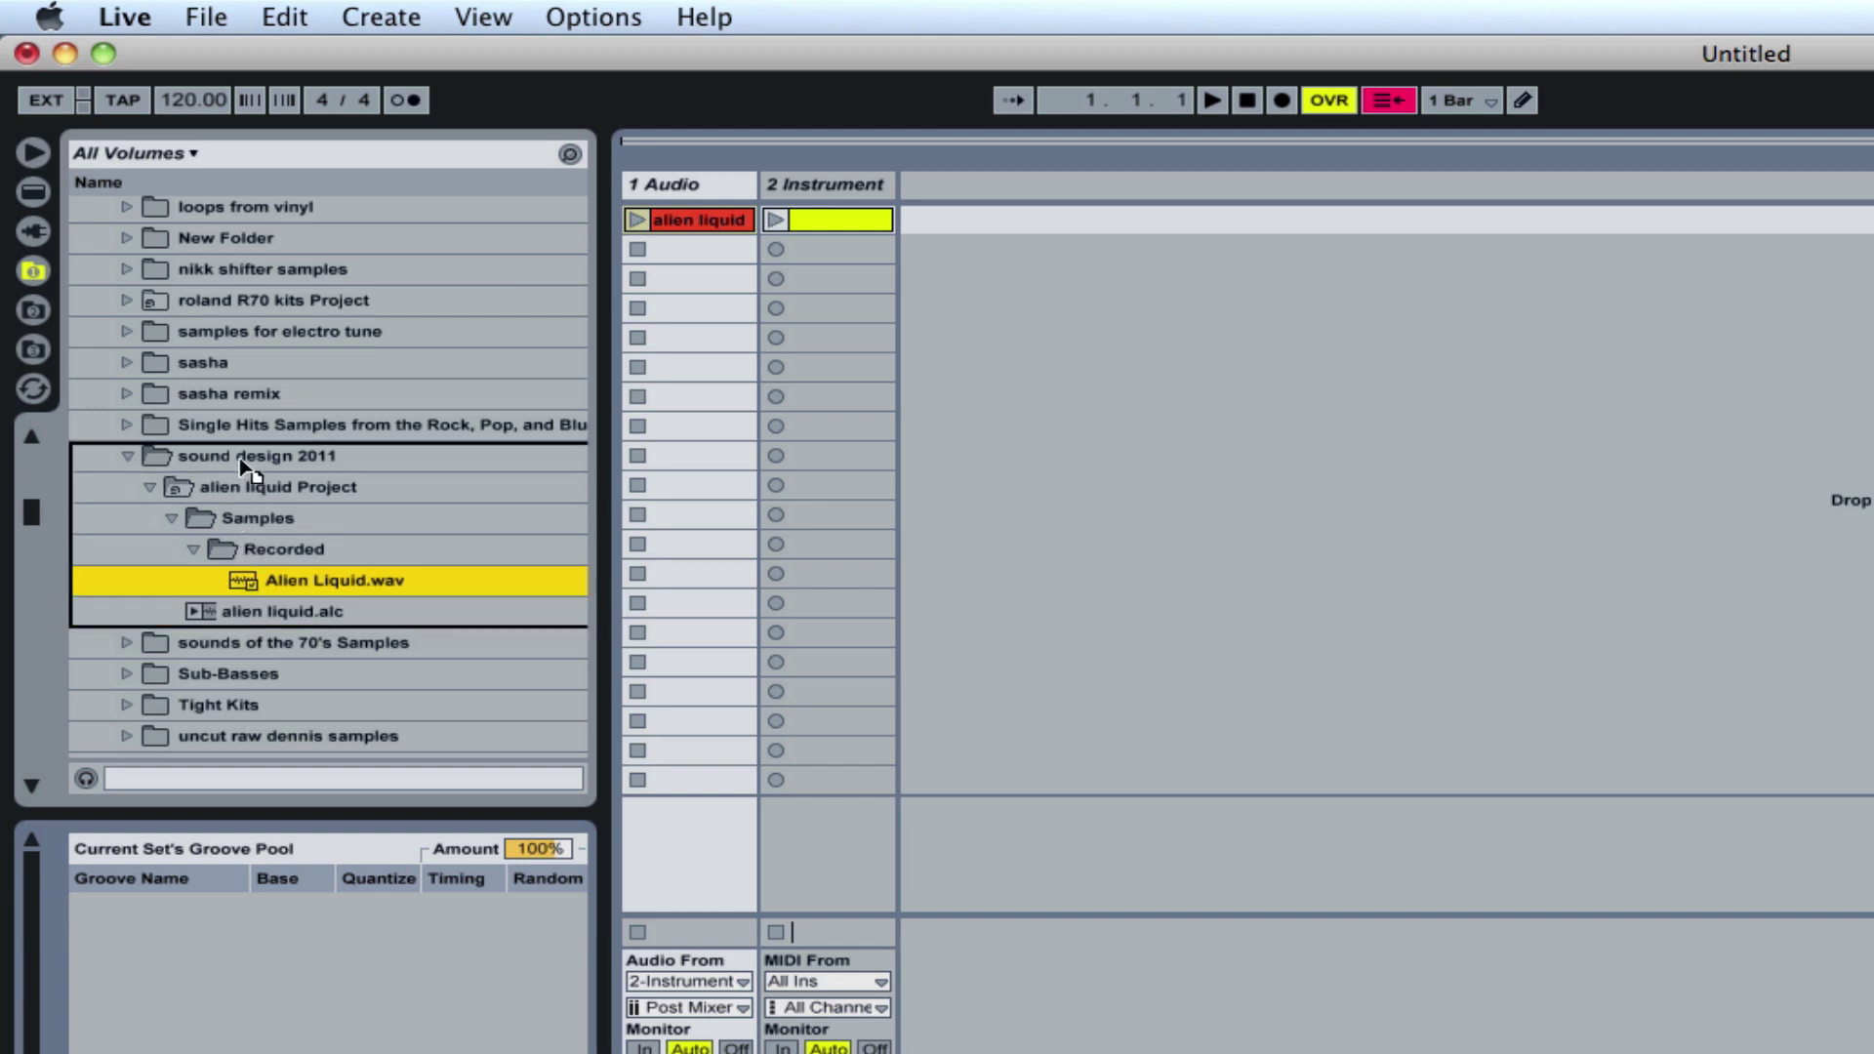
# Move Alien Liquid.wav into sound design 2011, trash the alien liquid Project, and add another Audio clip
pyautogui.moveTo(335, 580); pyautogui.dragTo(246, 457)
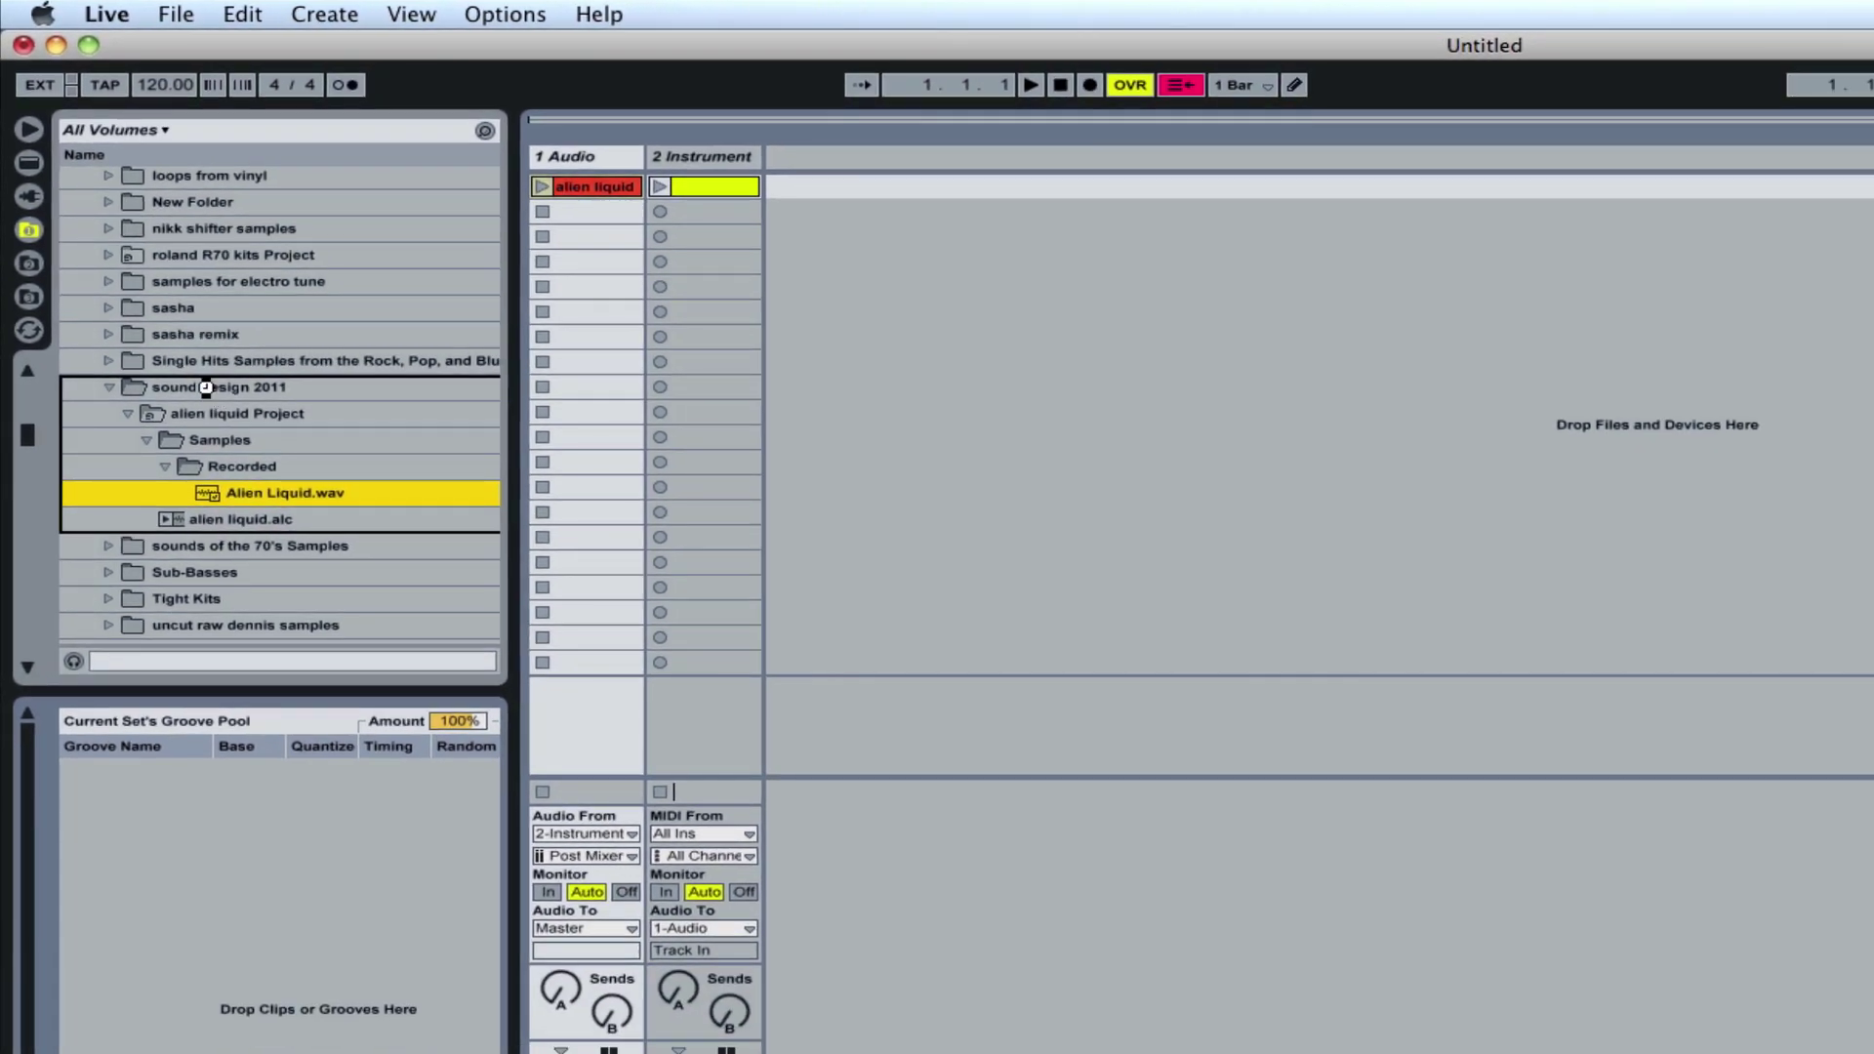
pyautogui.click(128, 413)
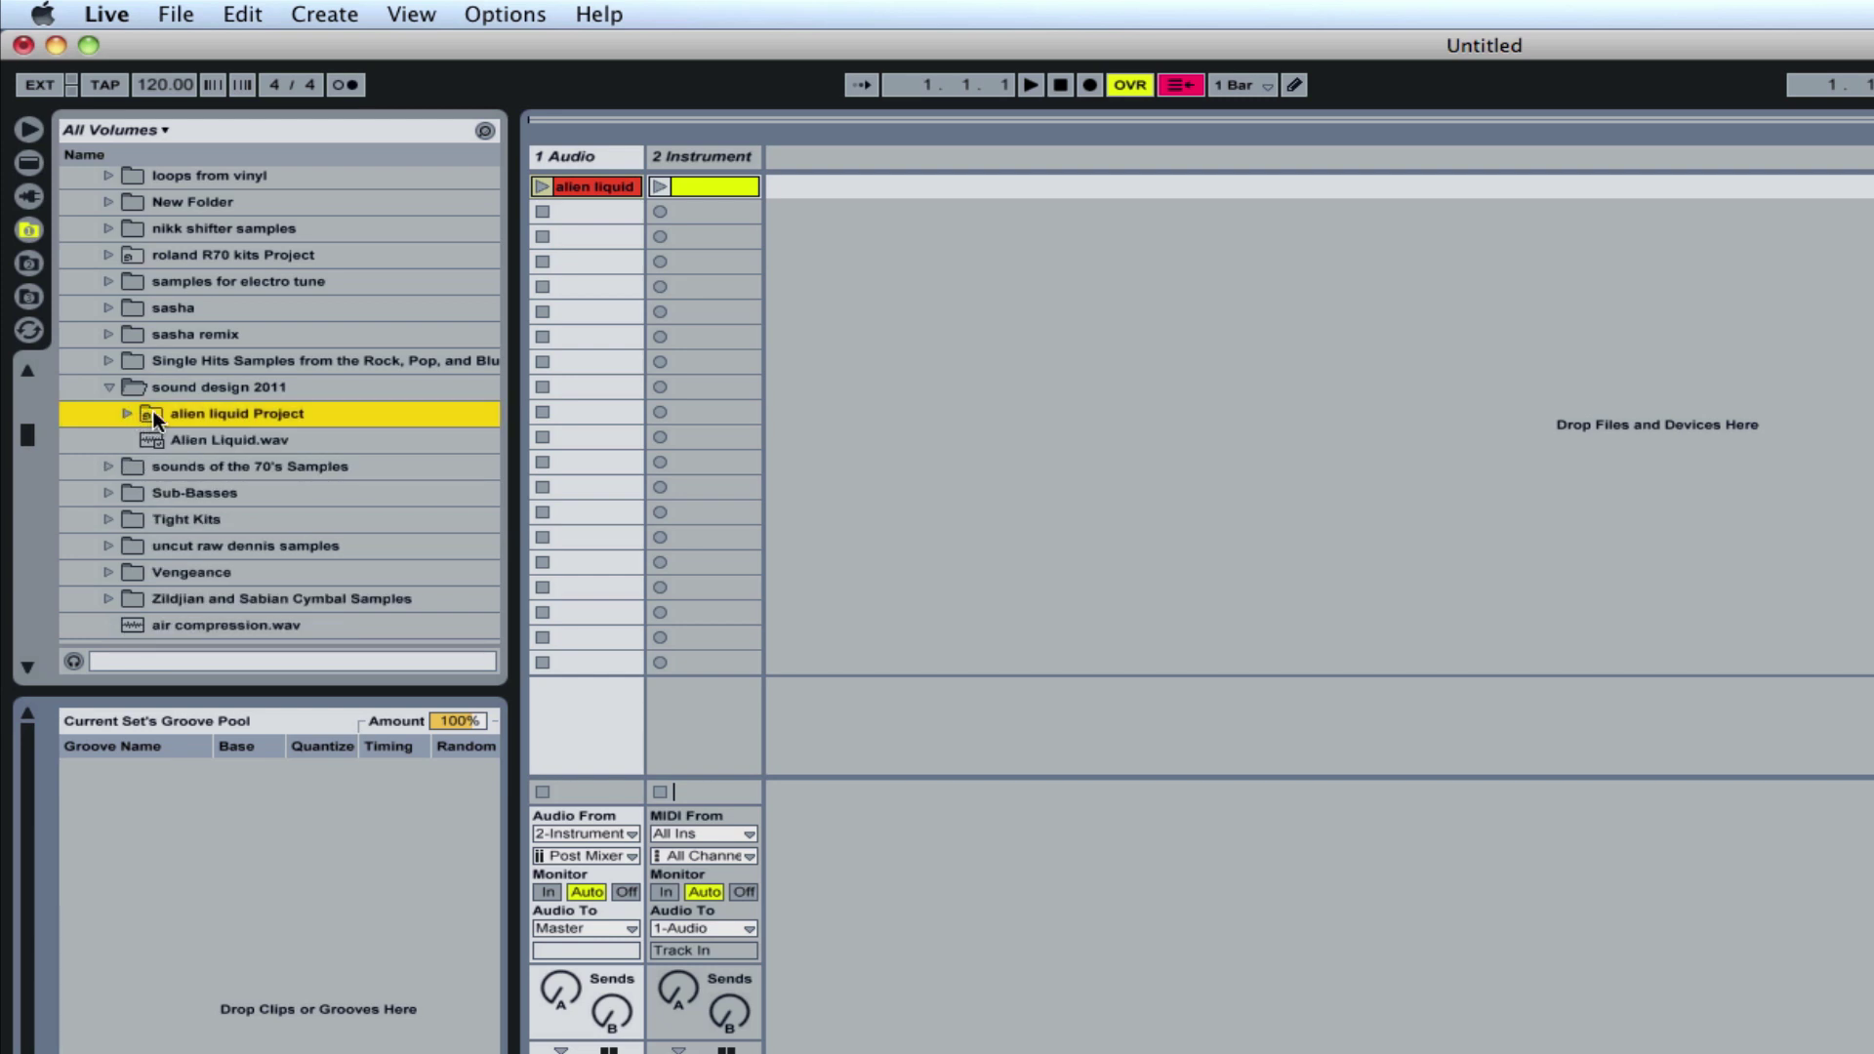
pyautogui.press('Delete')
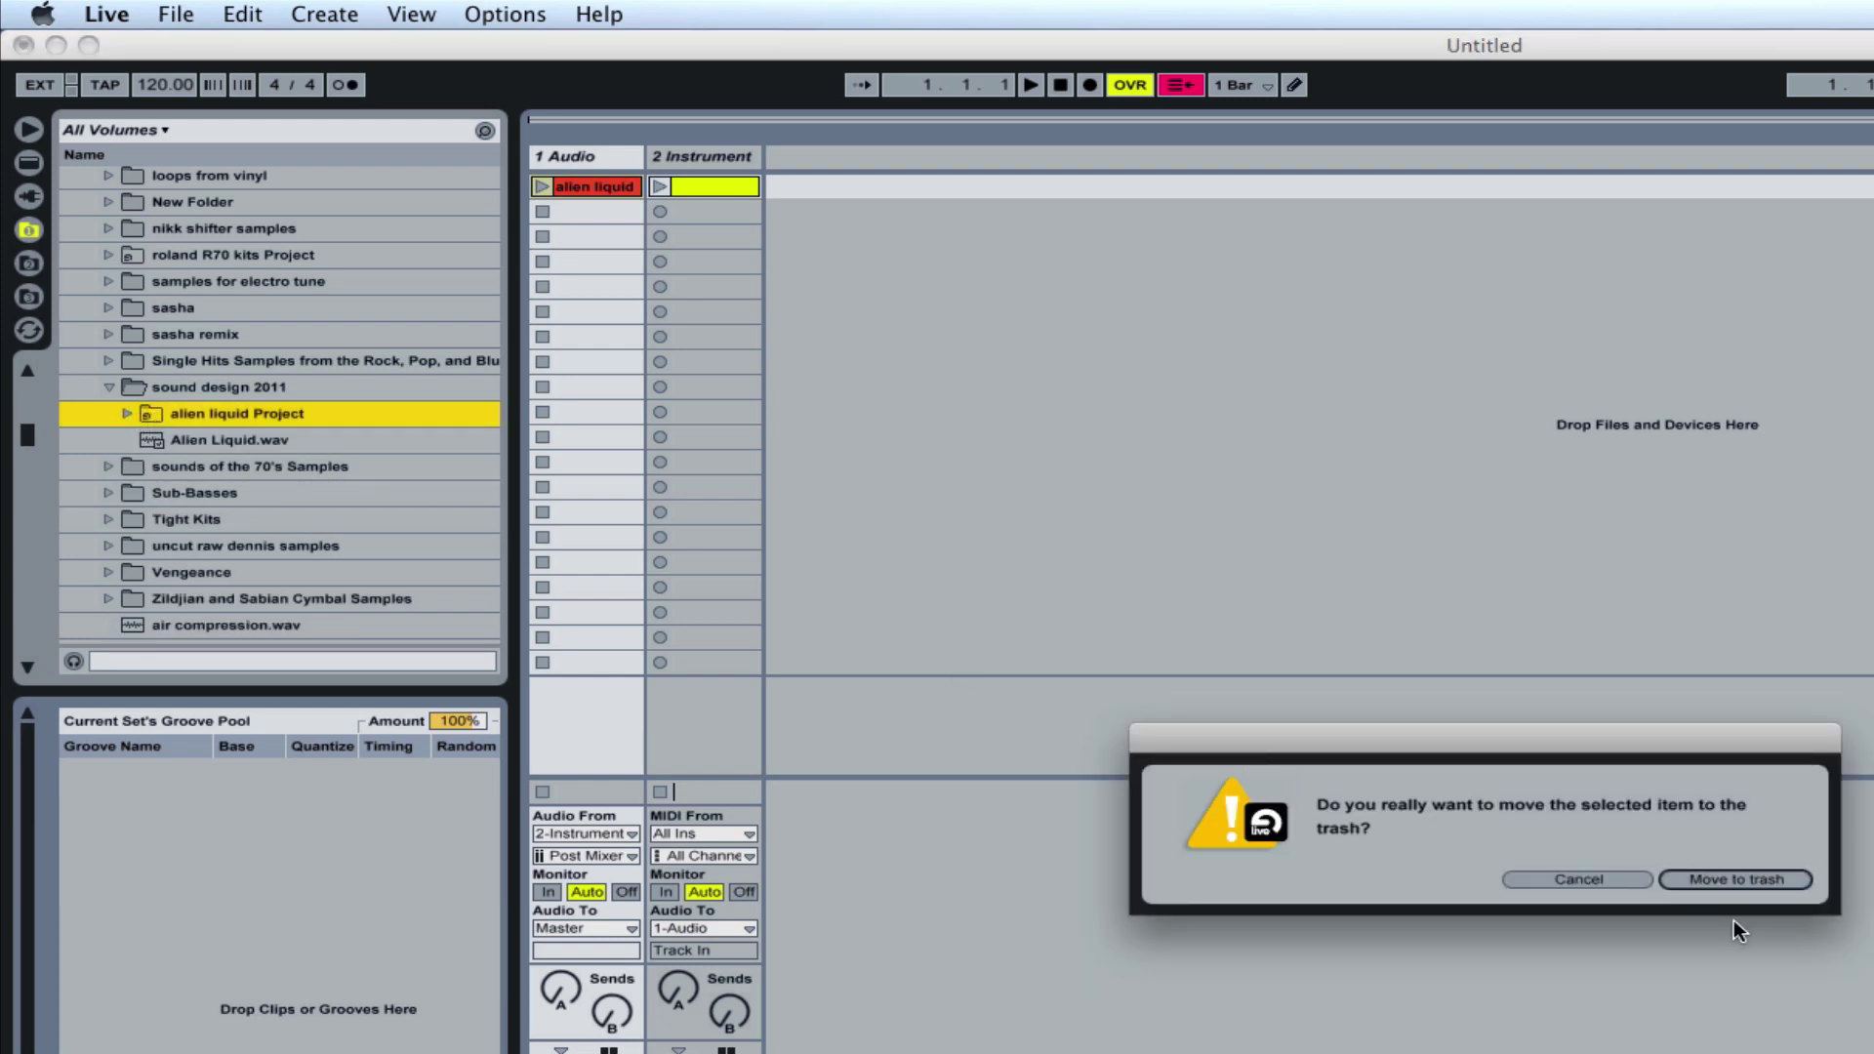
pyautogui.click(1731, 884)
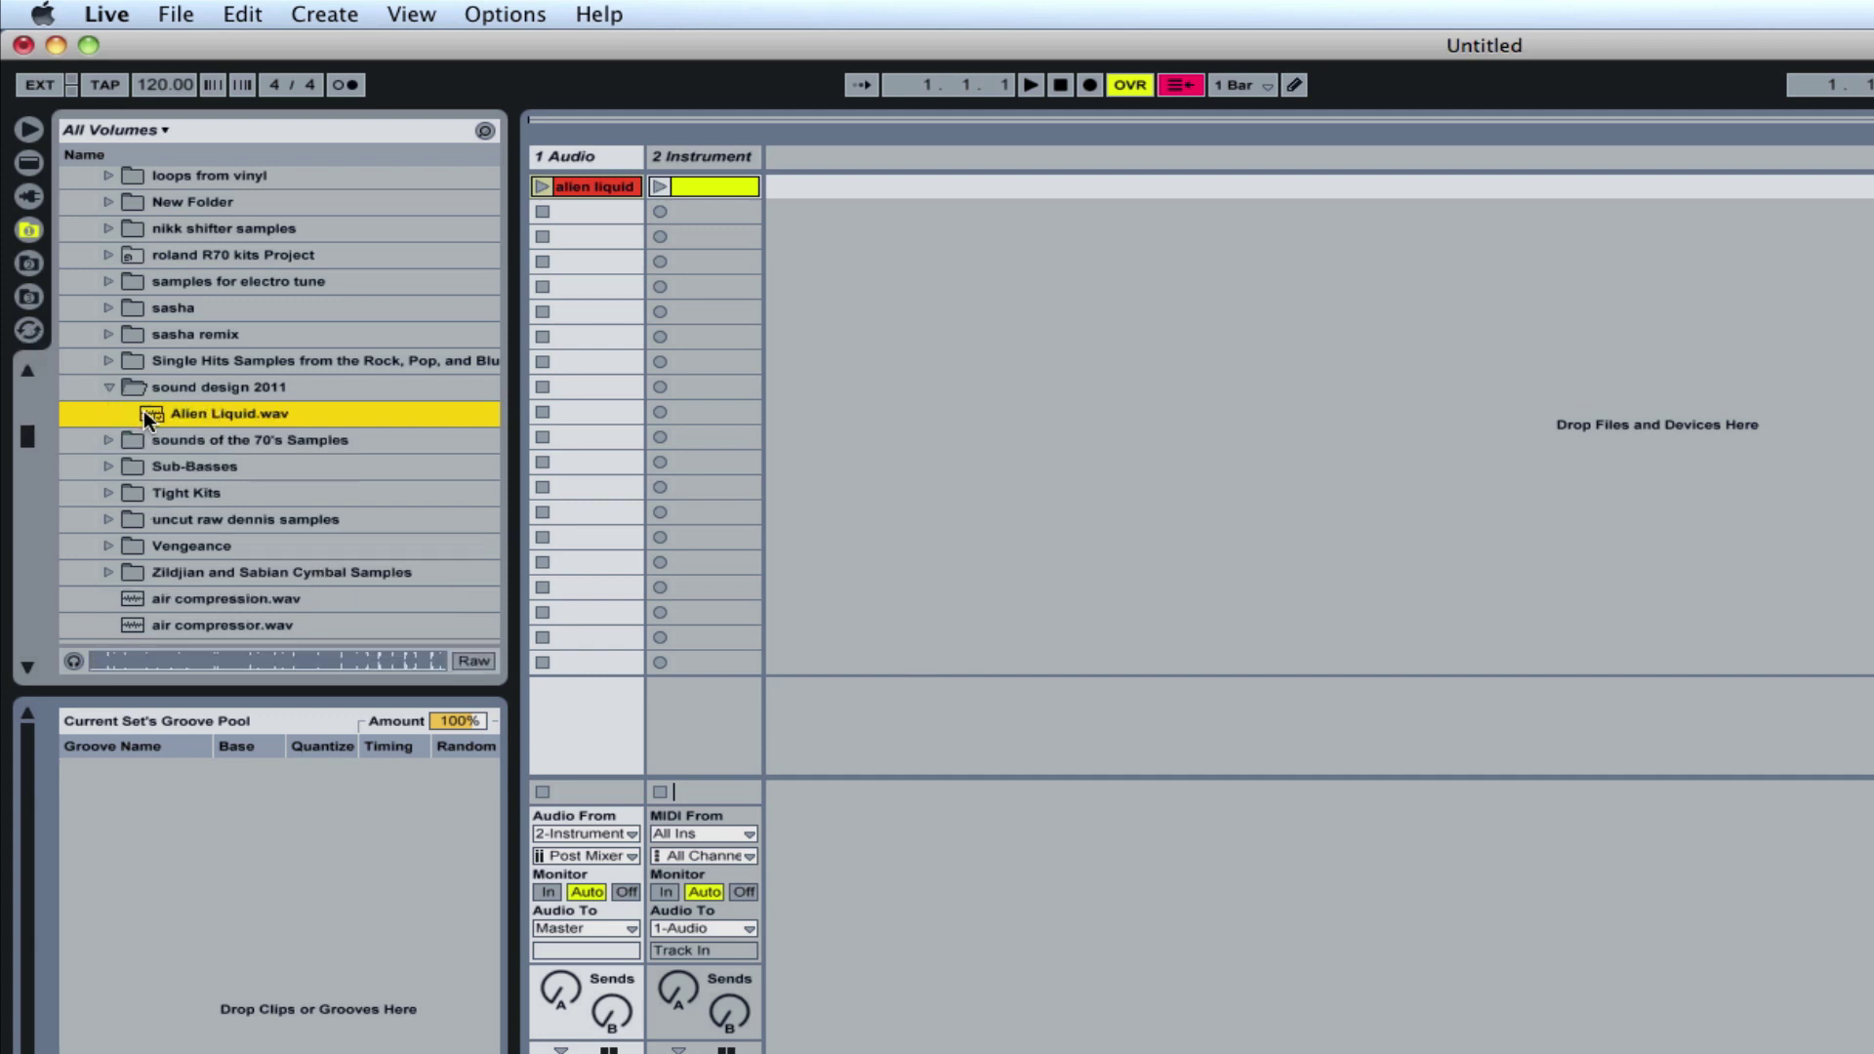
pyautogui.moveTo(147, 412); pyautogui.dragTo(606, 336)
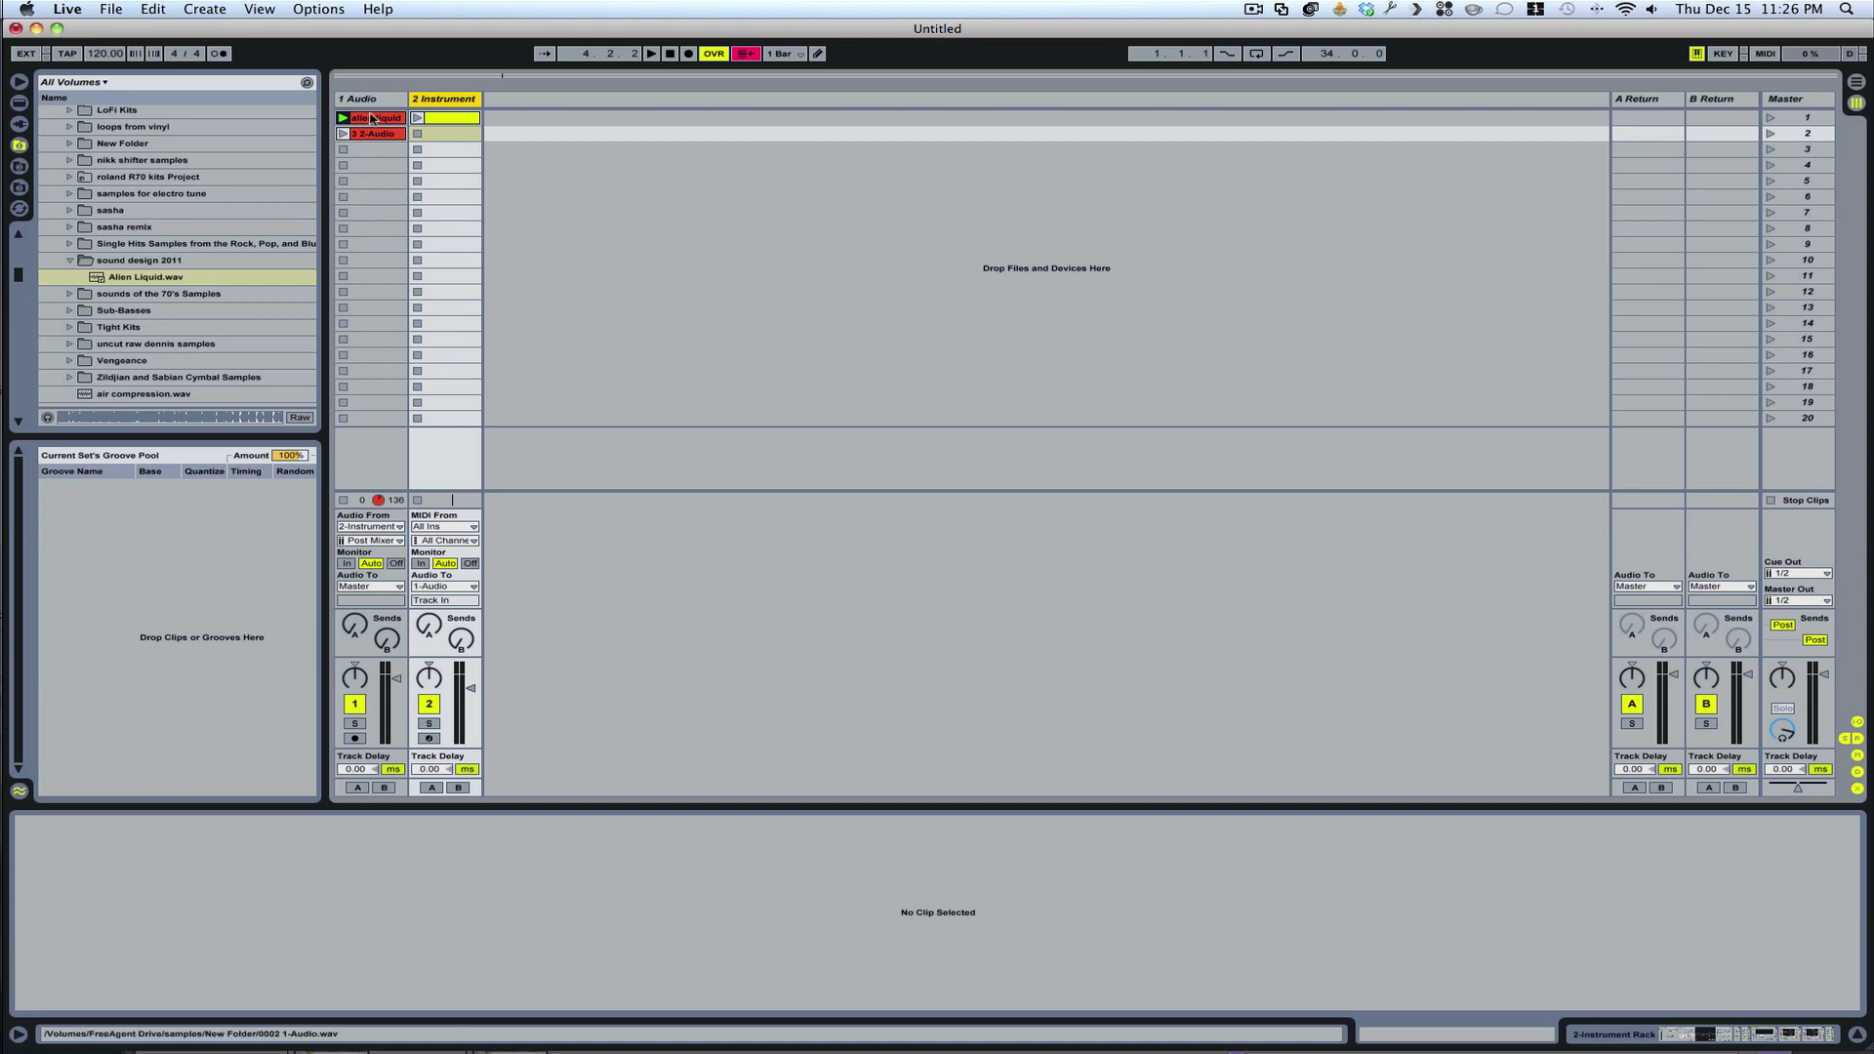
# Select the 2-Audio clip, view the yellow MIDI clip, then return to the 0003 2-Audio.wav waveform
pyautogui.click(373, 134)
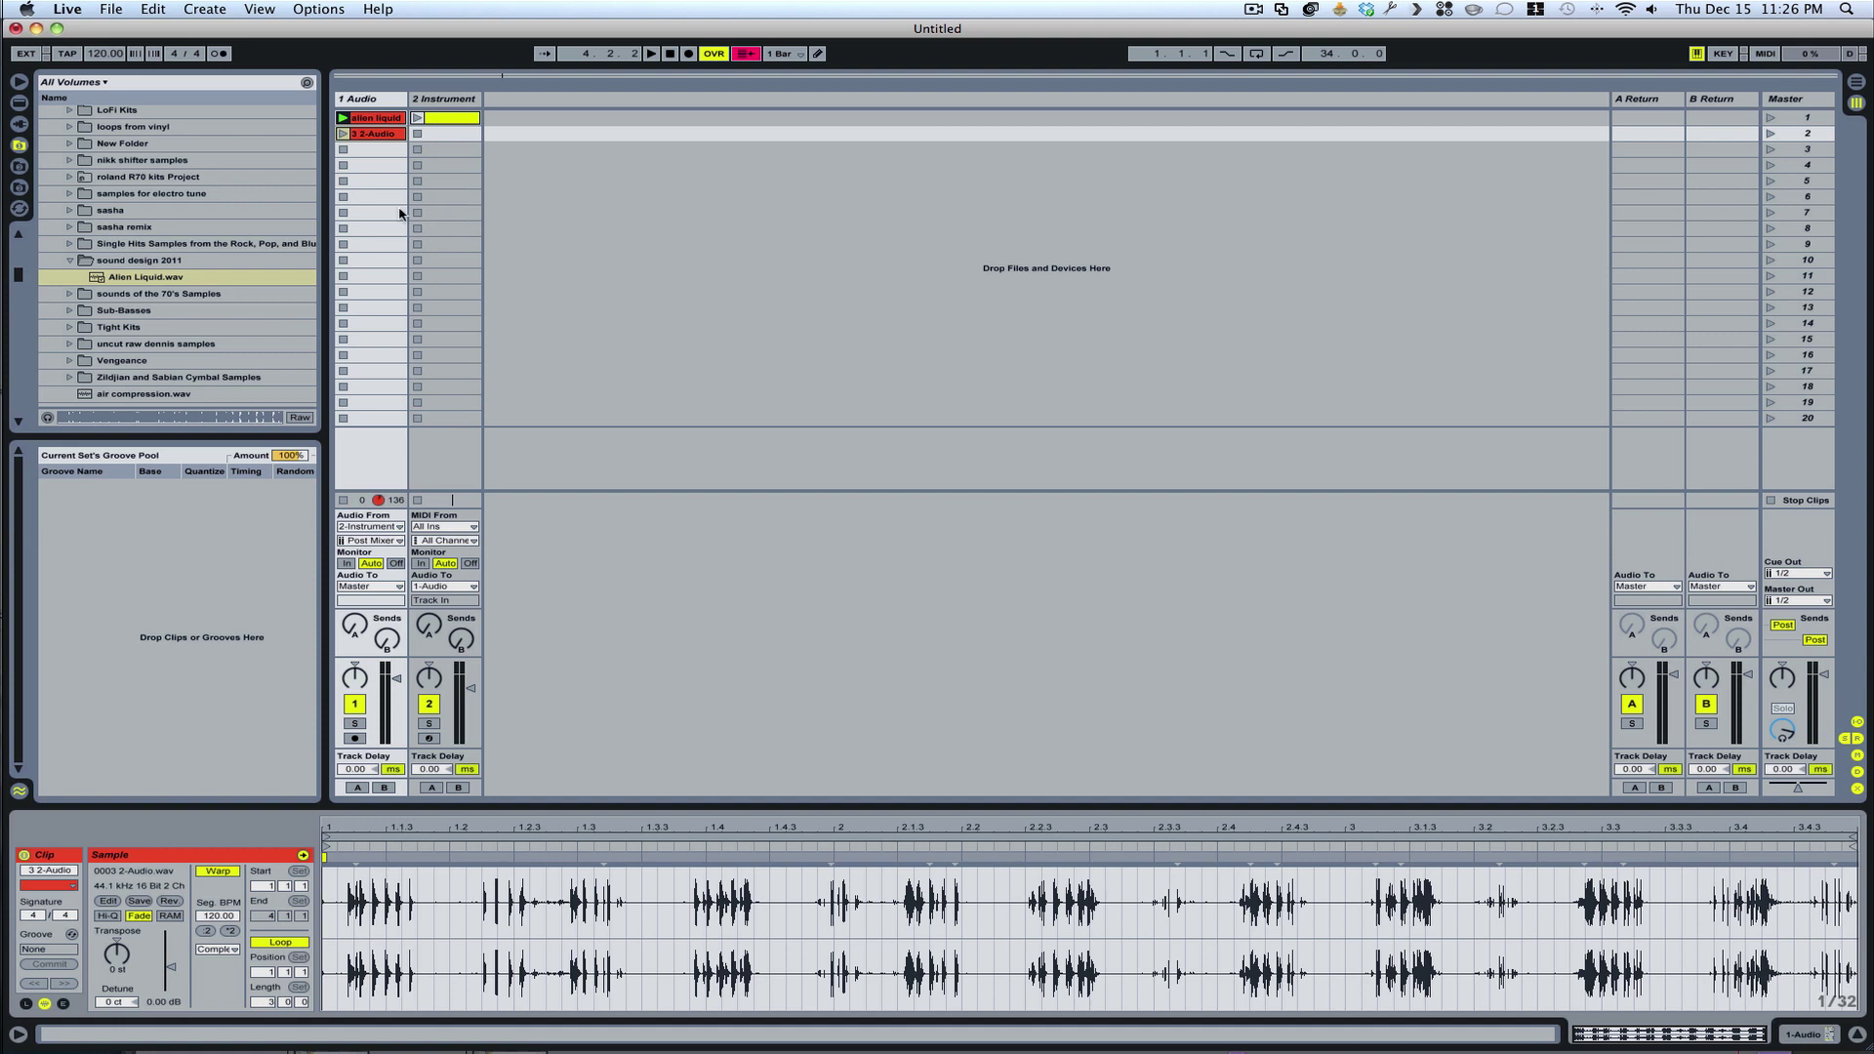
pyautogui.click(445, 119)
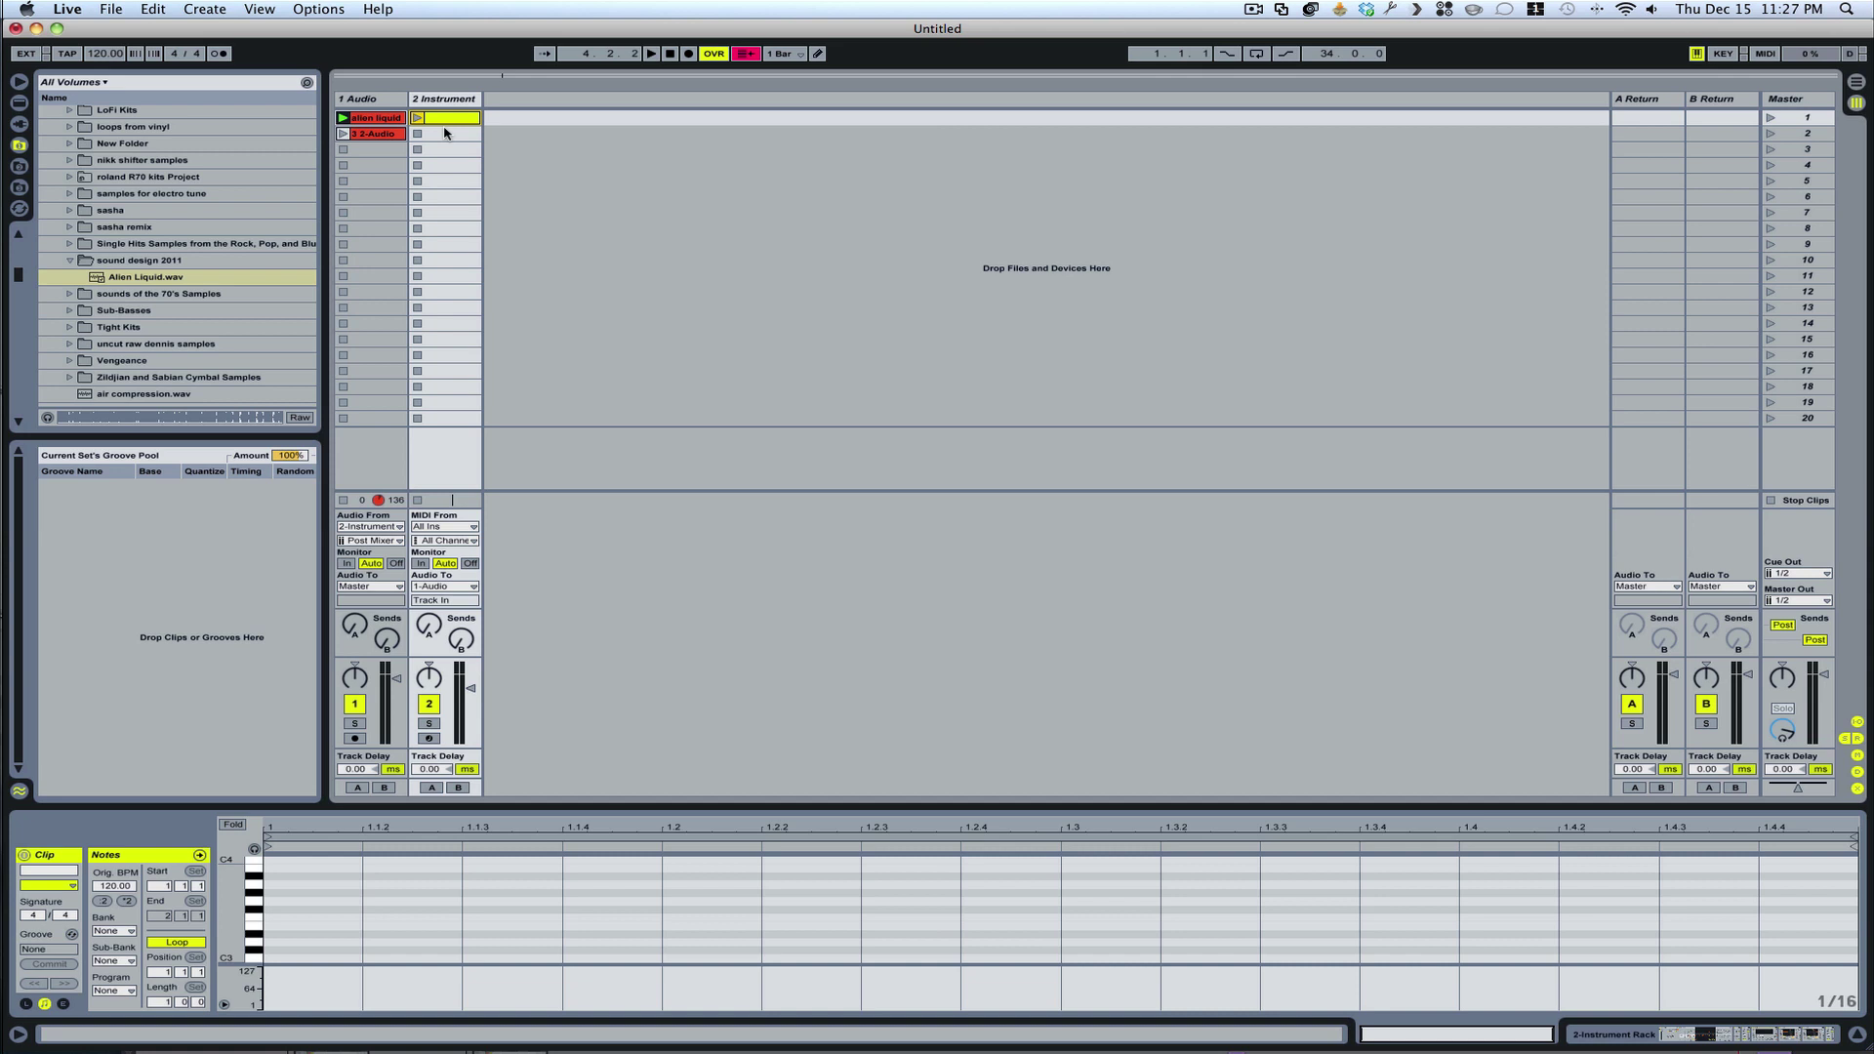
pyautogui.click(370, 132)
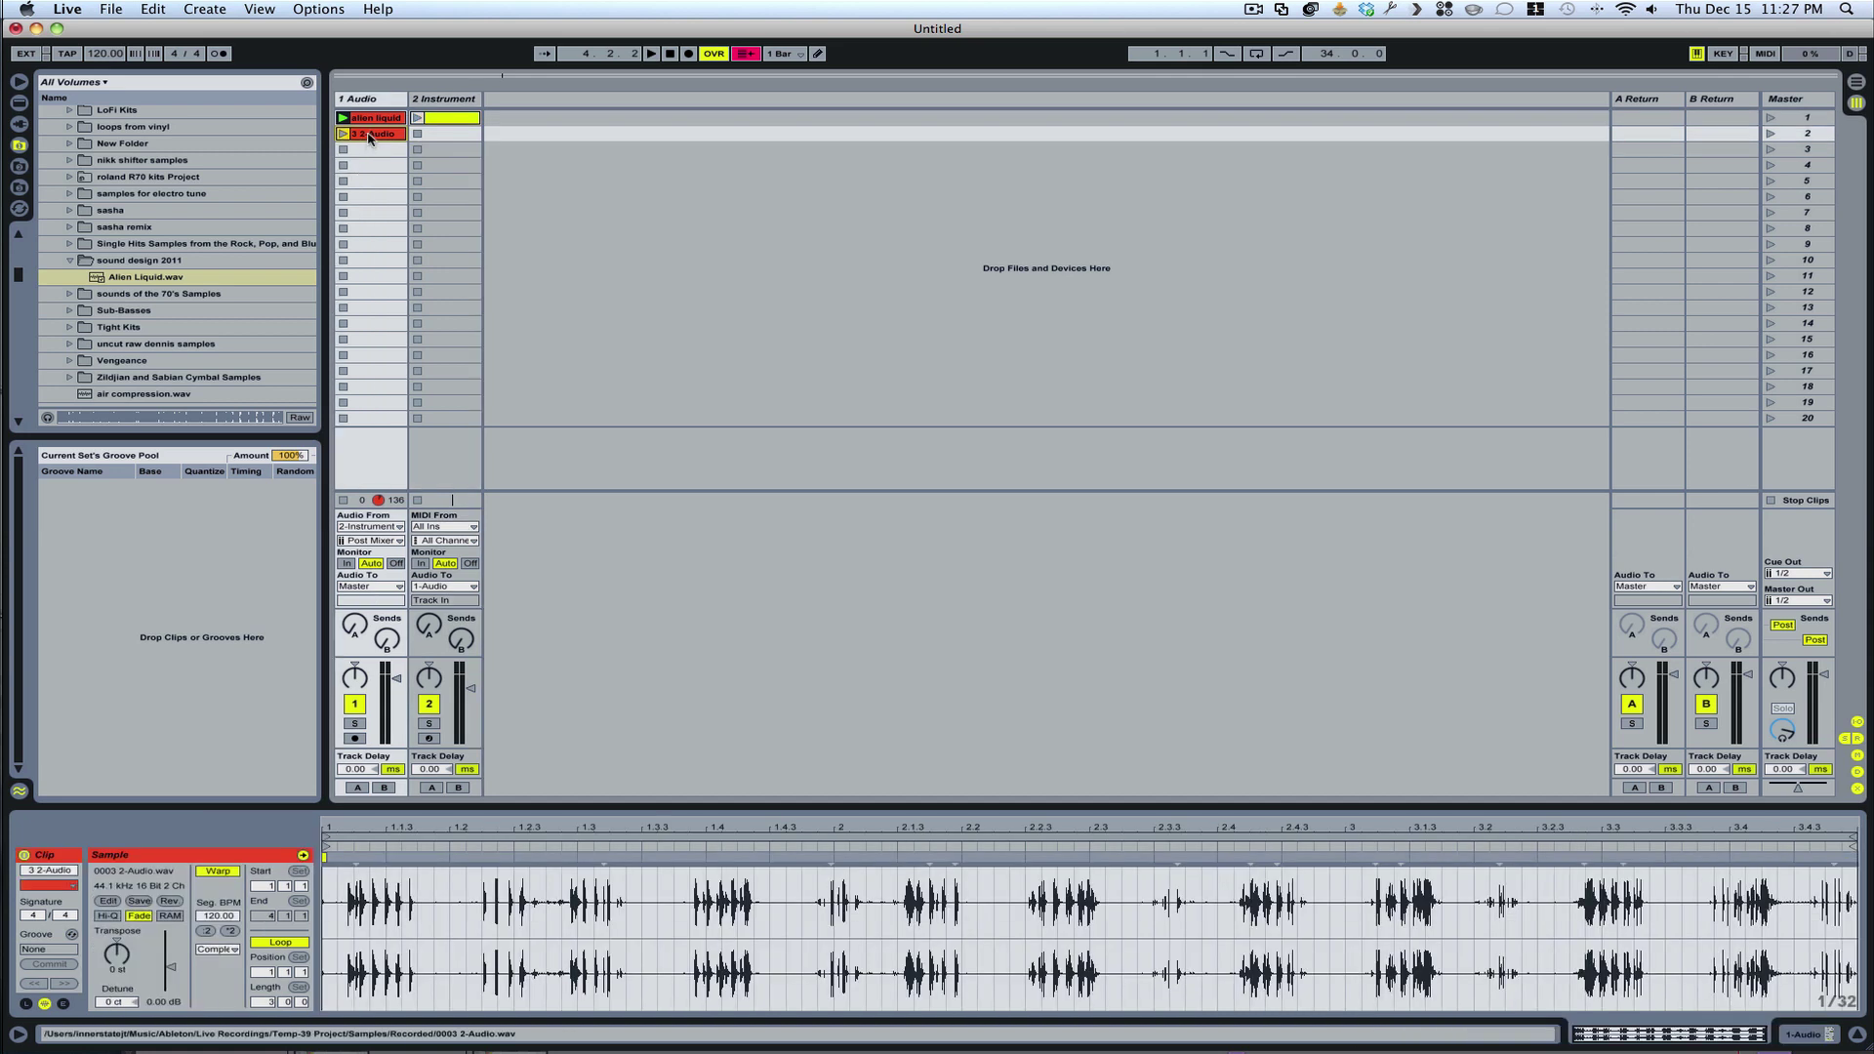
# Reveal the 2-Audio clip's file in the browser and save it into sound design 2011 as 0003 2-Audio.wav
pyautogui.rightClick(369, 137)
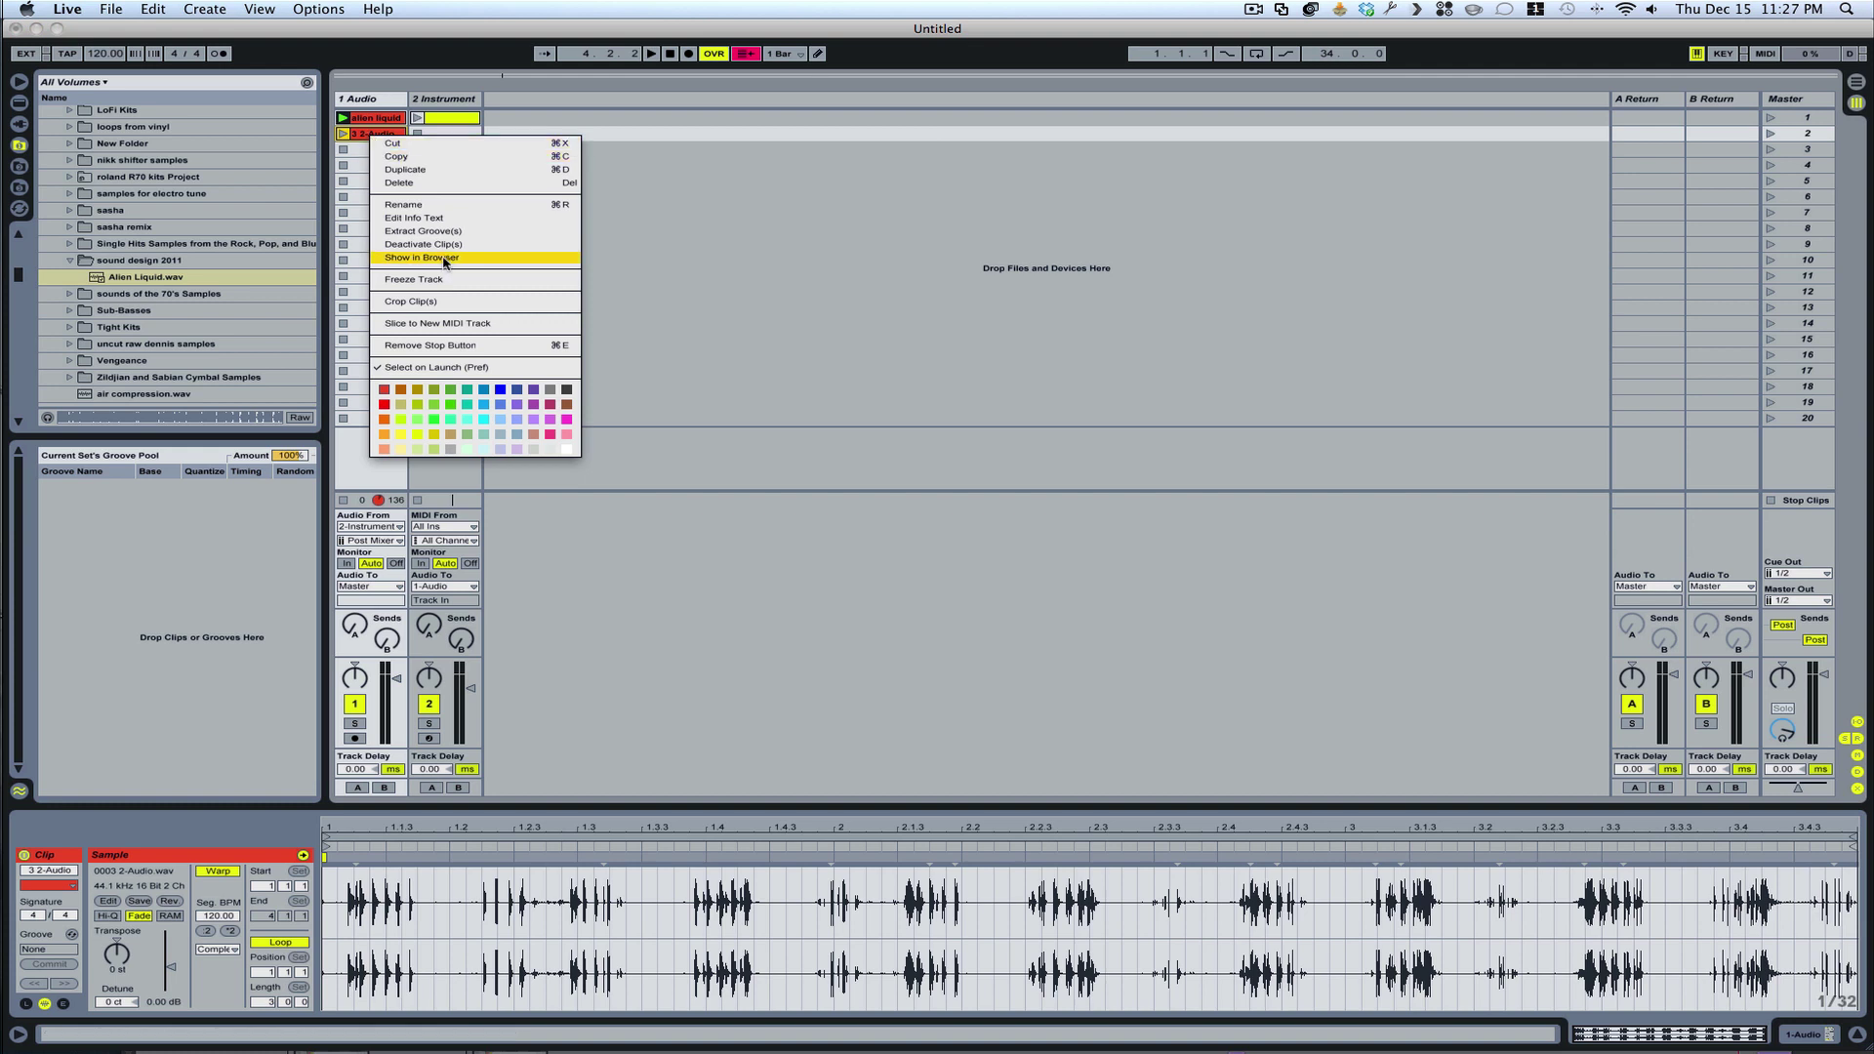
pyautogui.click(444, 260)
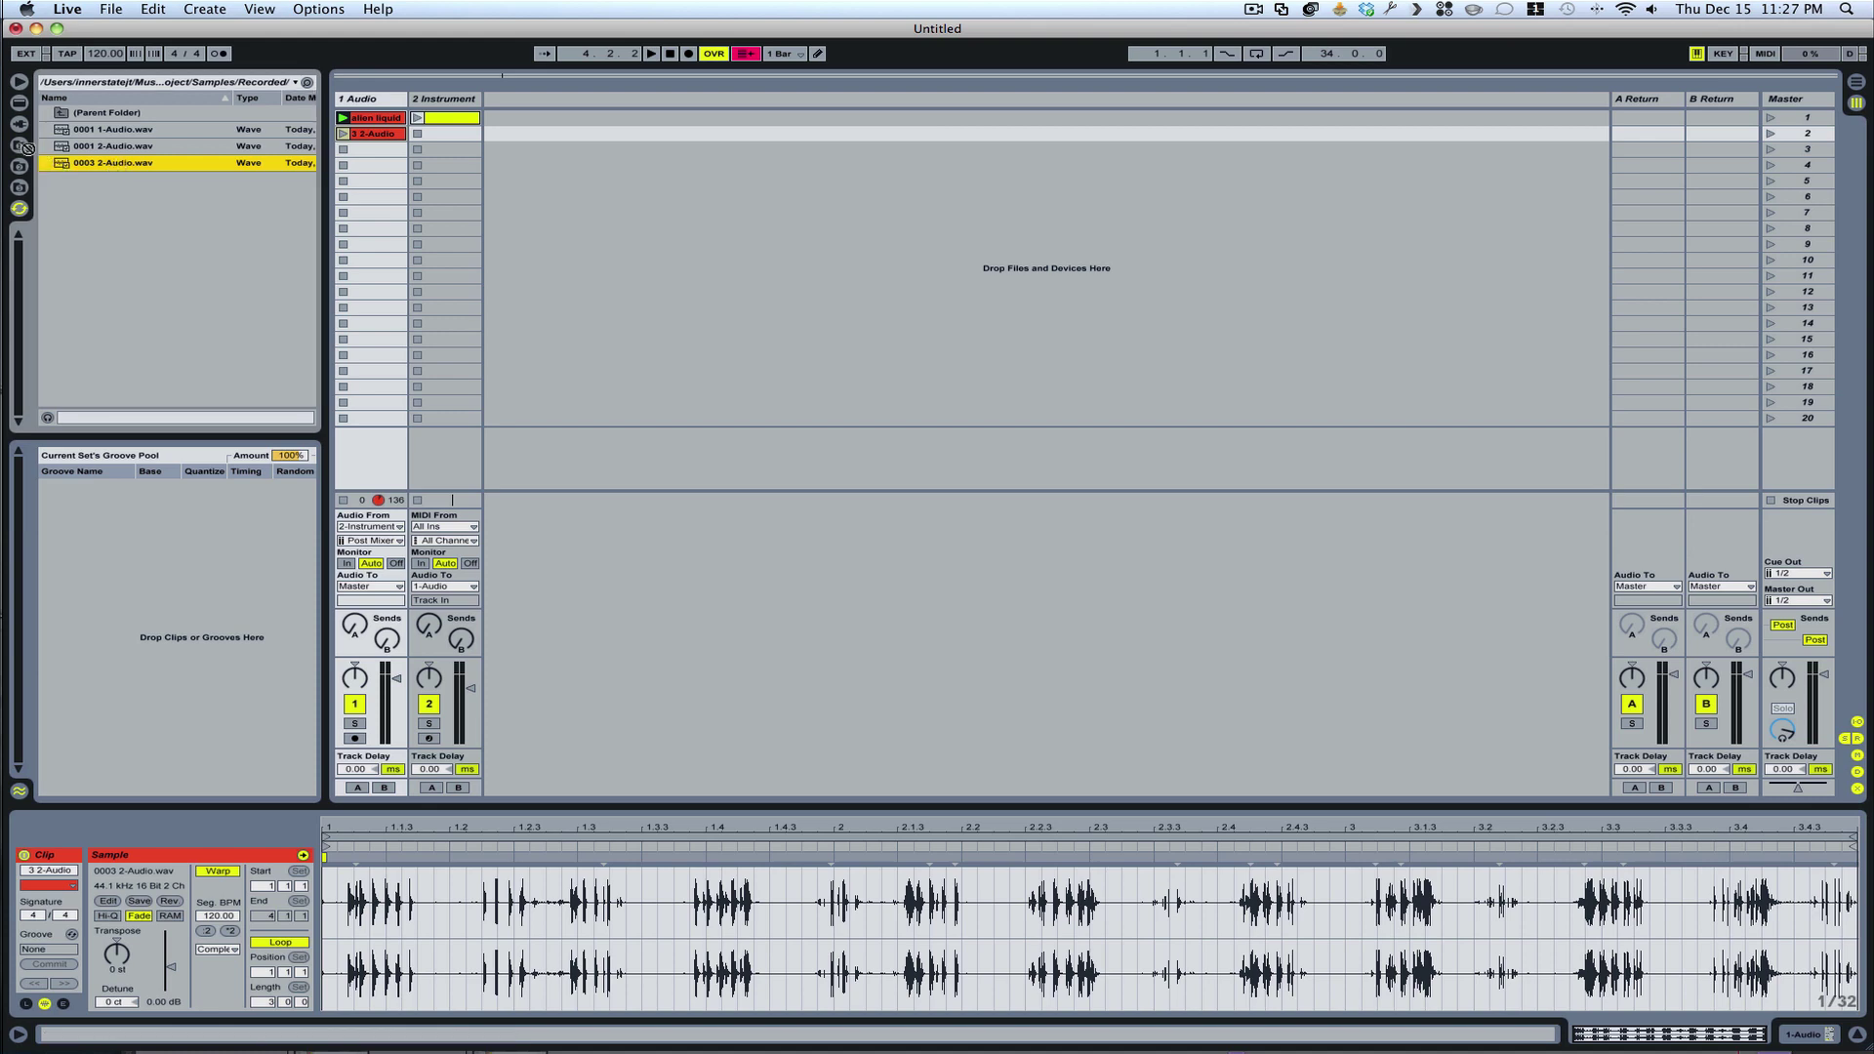
pyautogui.click(20, 147)
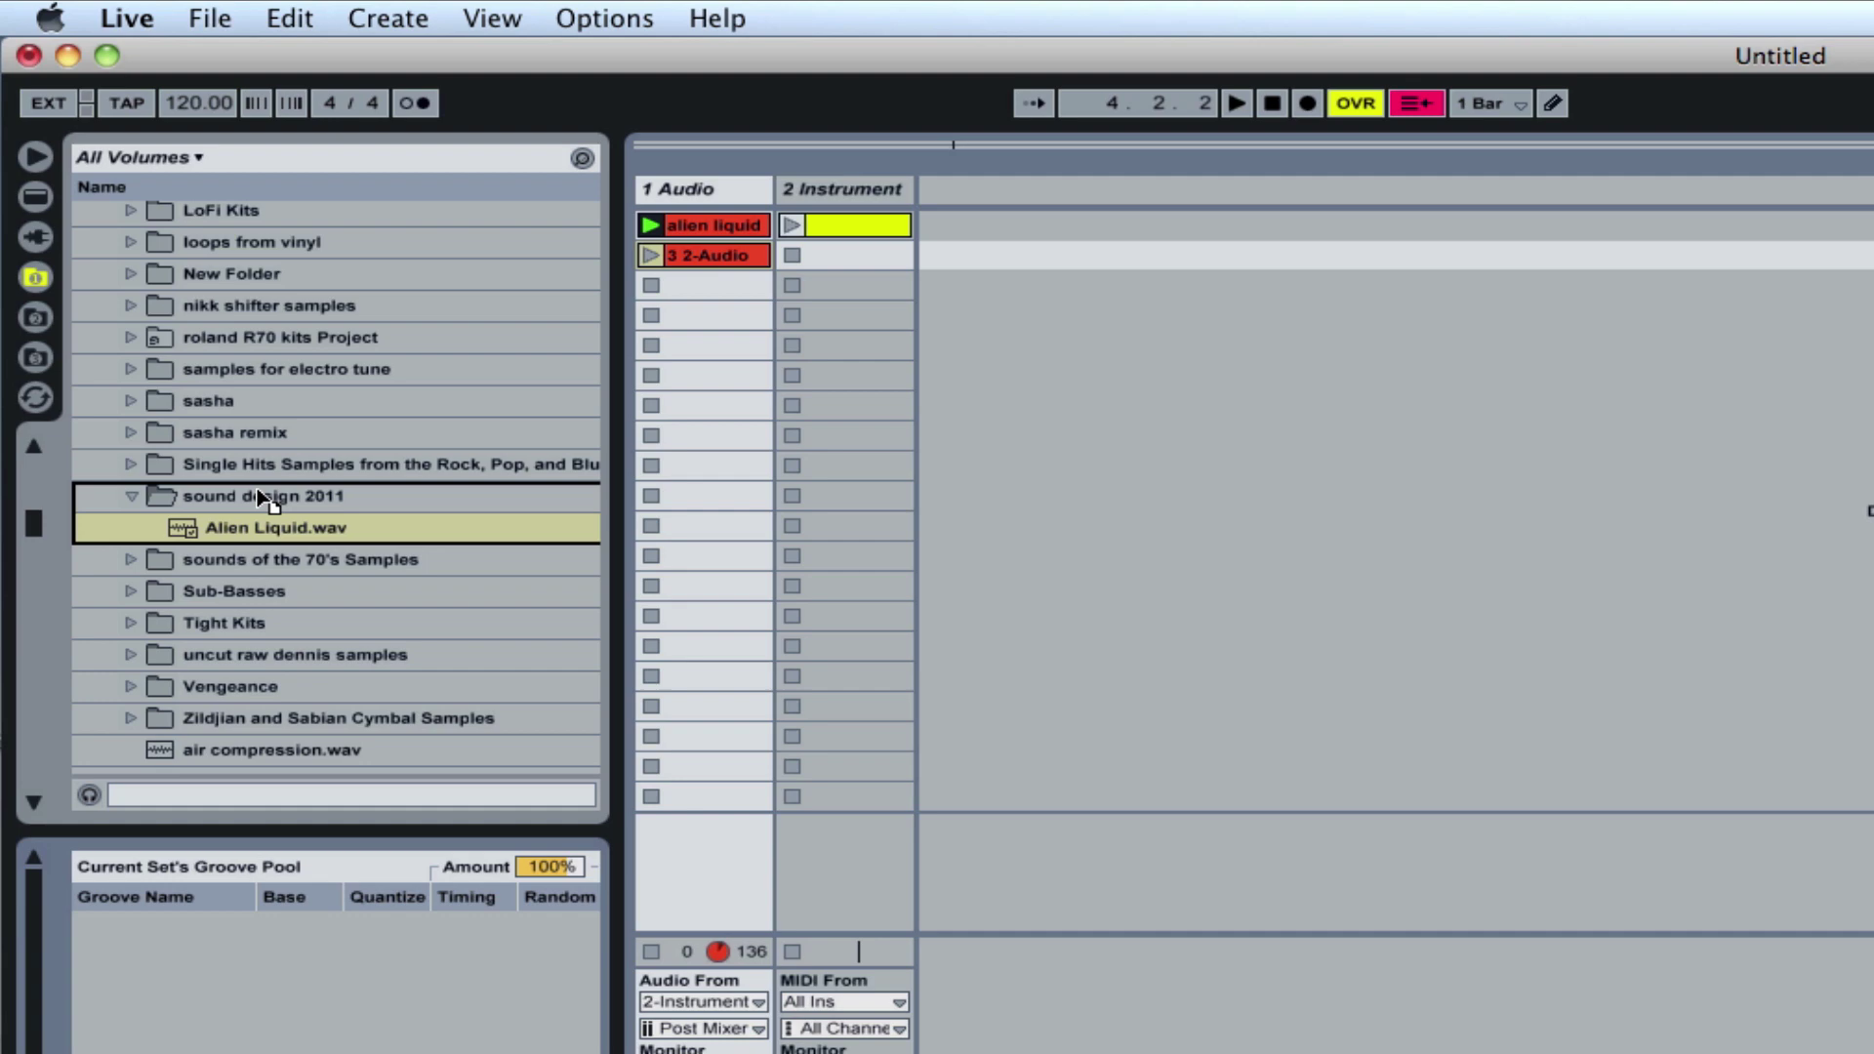
pyautogui.moveTo(261, 498); pyautogui.dragTo(257, 498)
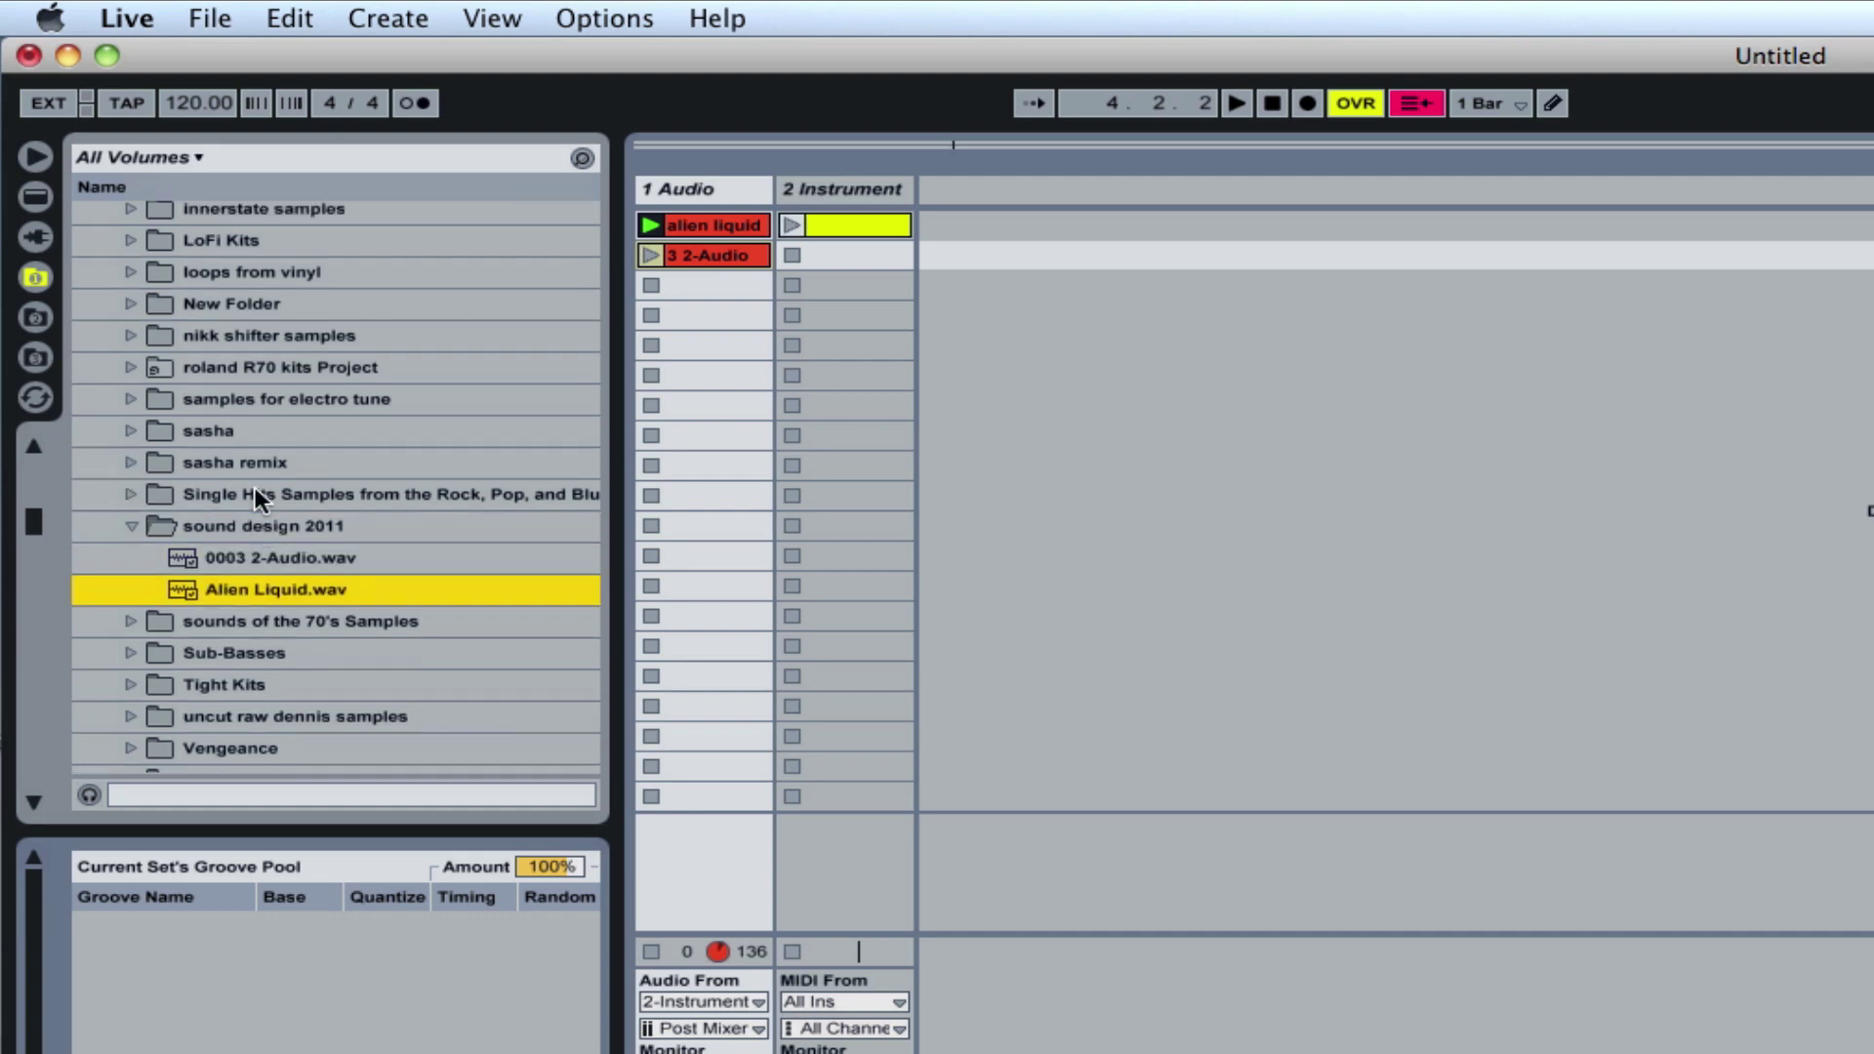
pyautogui.click(270, 558)
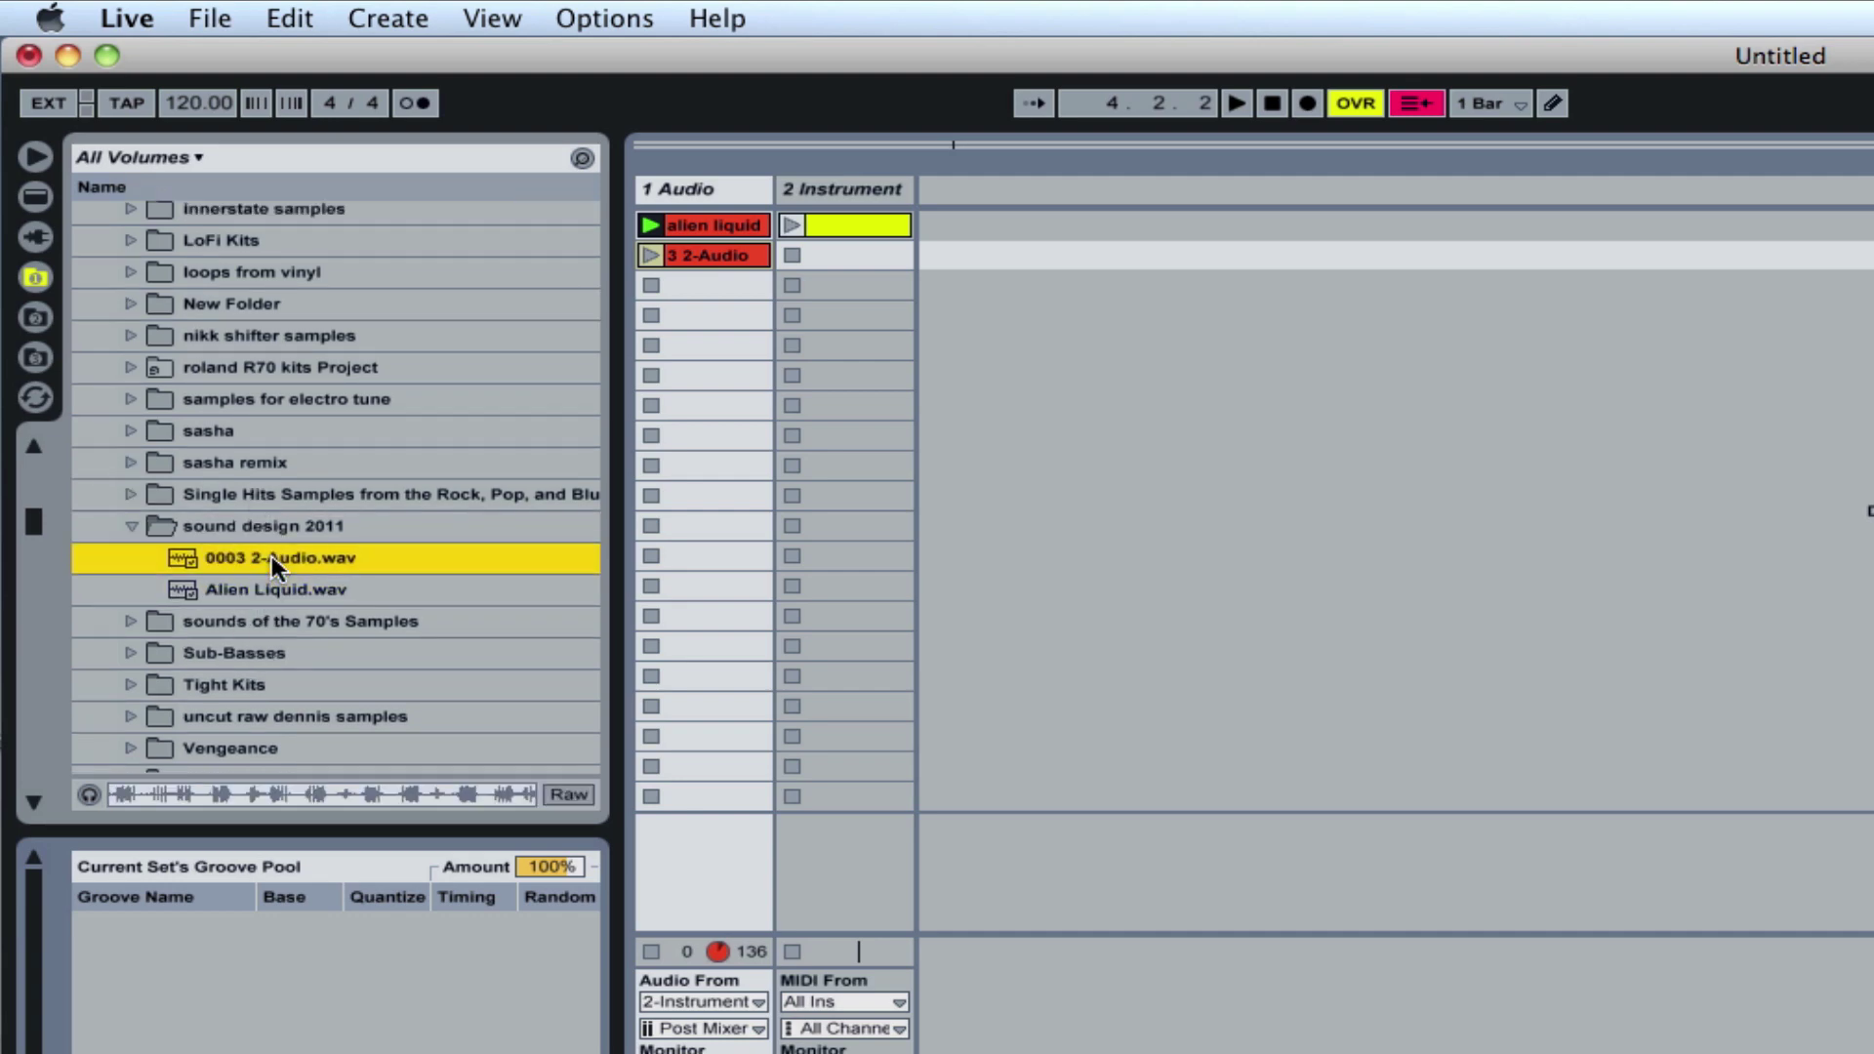